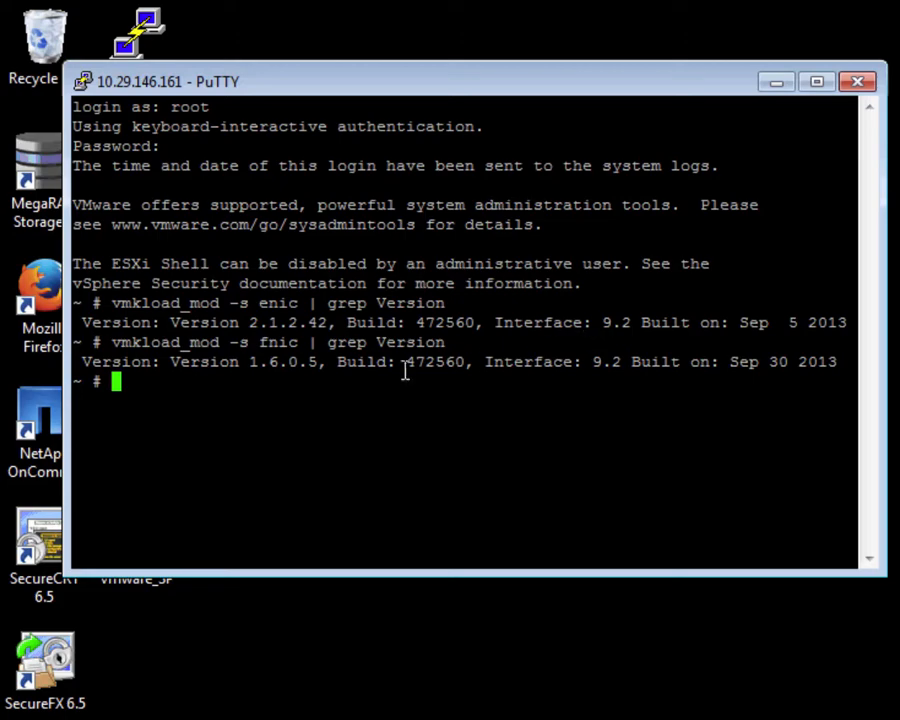
Note the installed enic 2.1.2.42 and fnic 1.6.0.5 driver versions in PuTTY, then leave the terminal.
drag(249, 322, 327, 322)
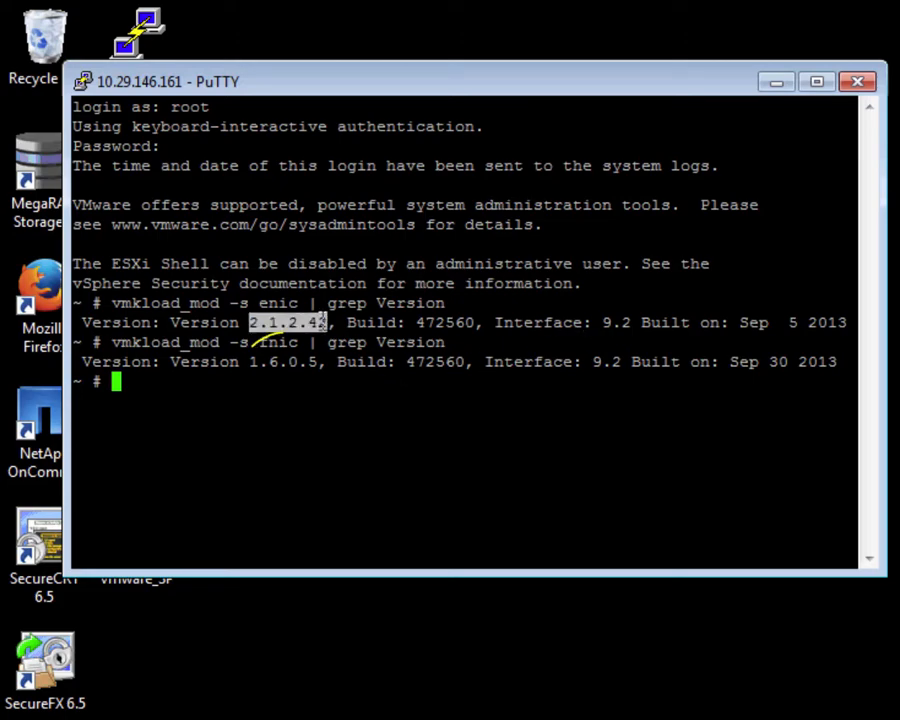
drag(252, 362, 320, 362)
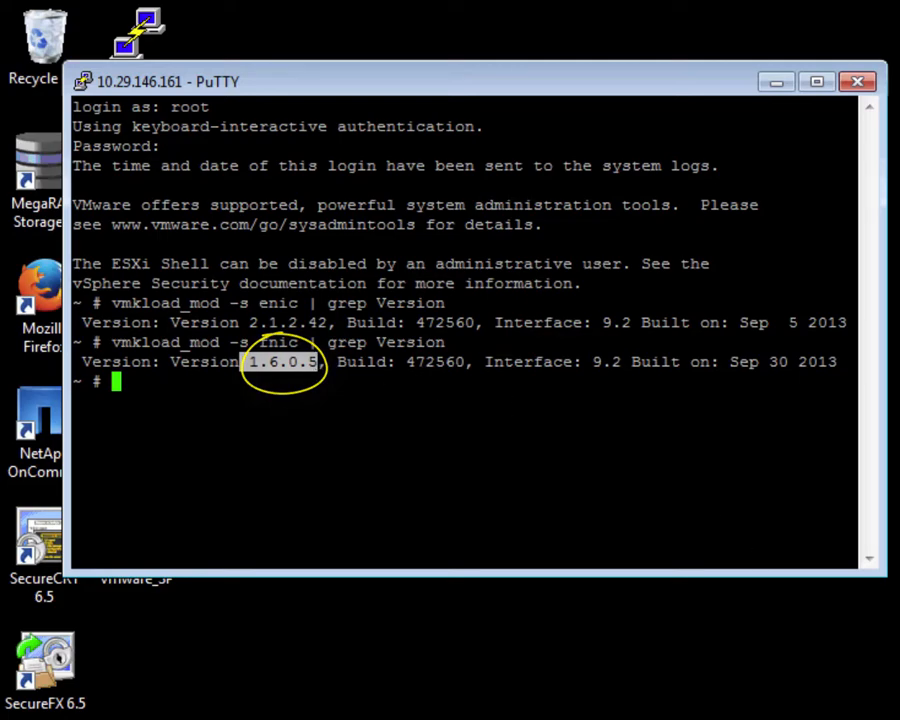
click(400, 425)
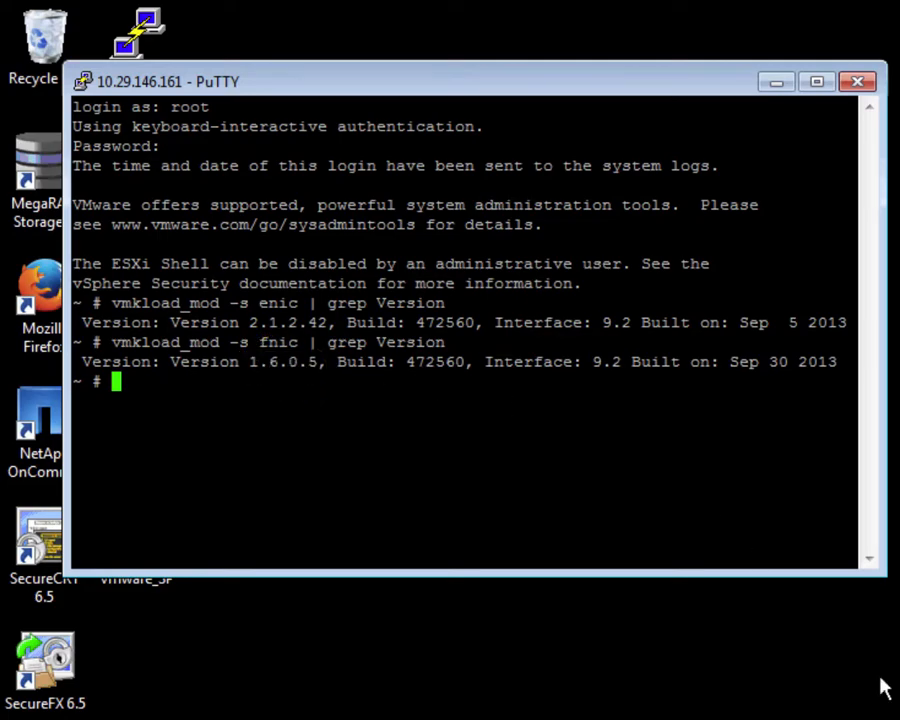
click(888, 683)
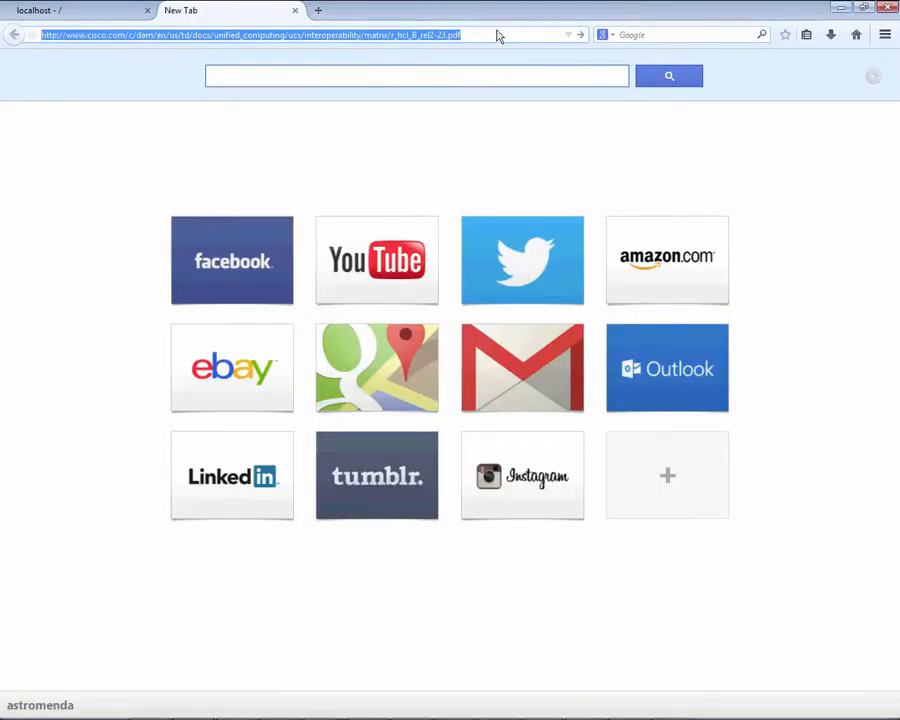
Load the interoperability matrix PDF and go to the Converged Network Adapter section's vSphere 5.1 U2 rows.
key(Return)
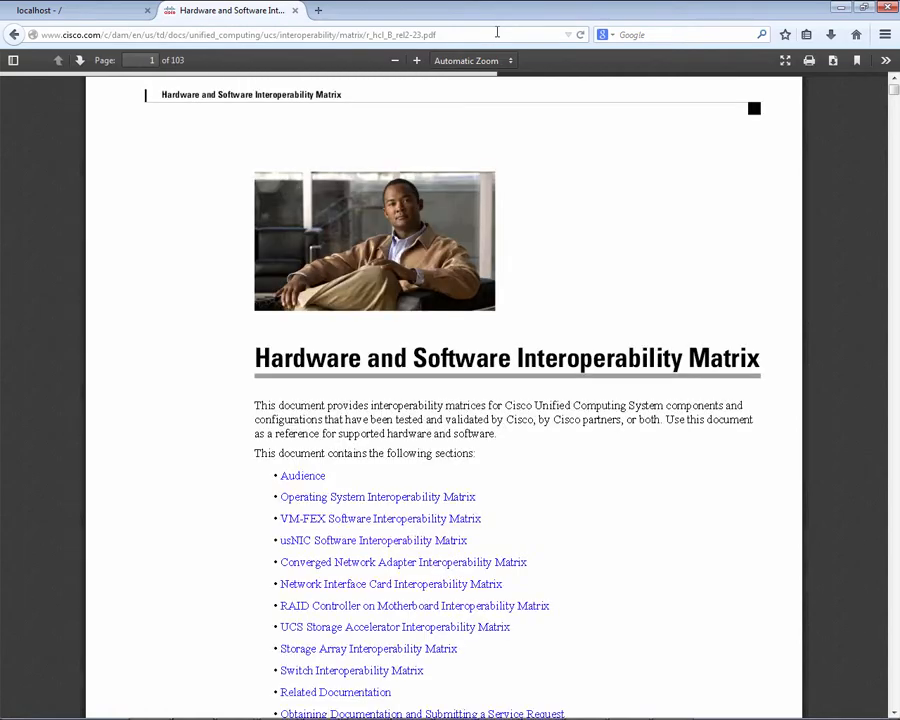
click(451, 566)
scroll(448, 562, down, 10)
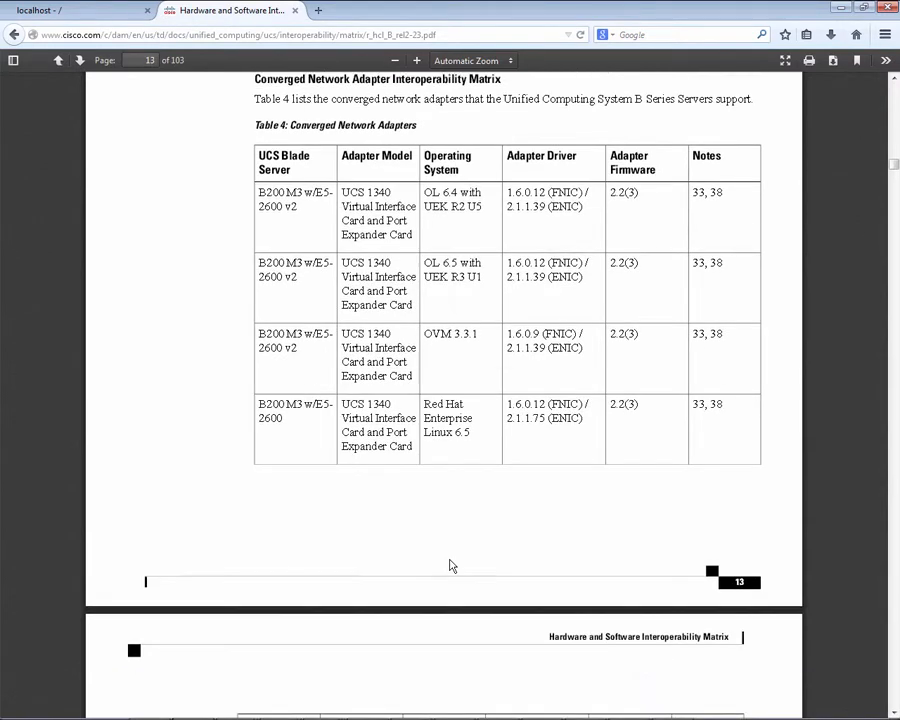
scroll(450, 566, down, 20)
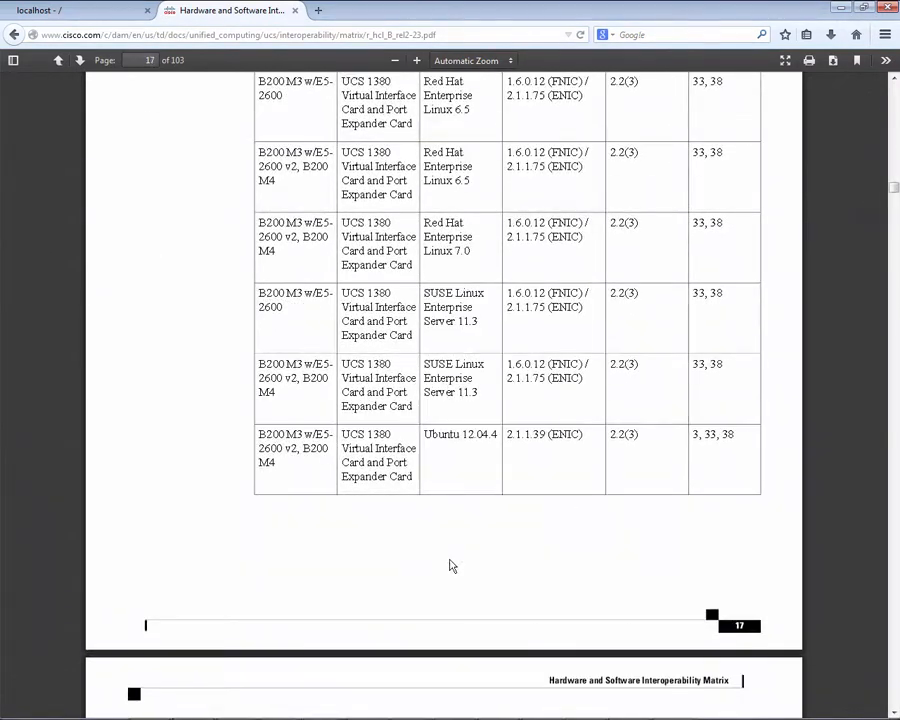
scroll(450, 566, down, 12)
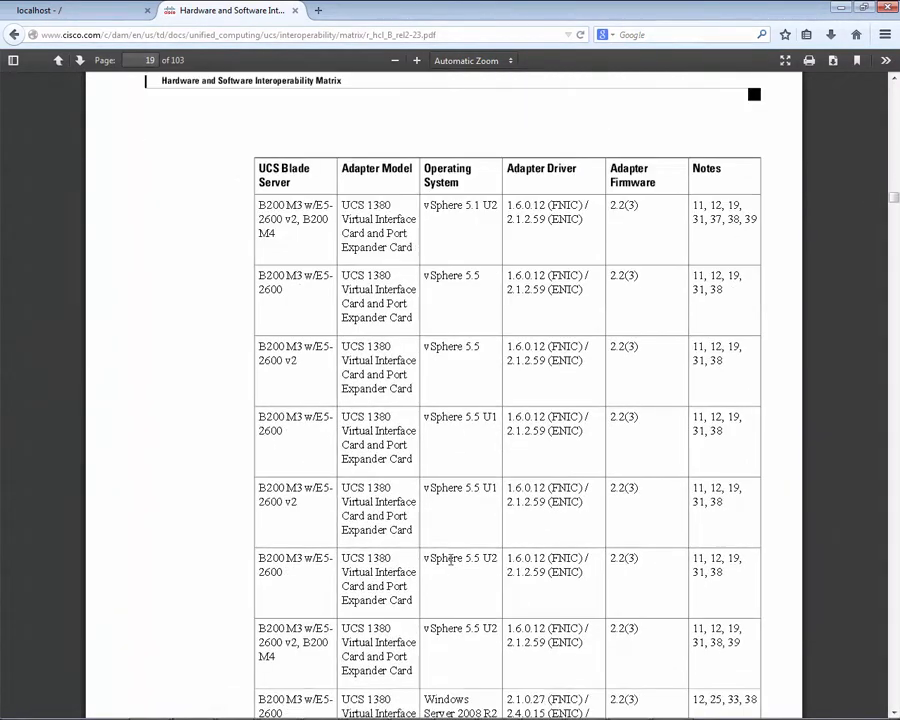
scroll(450, 562, down, 10)
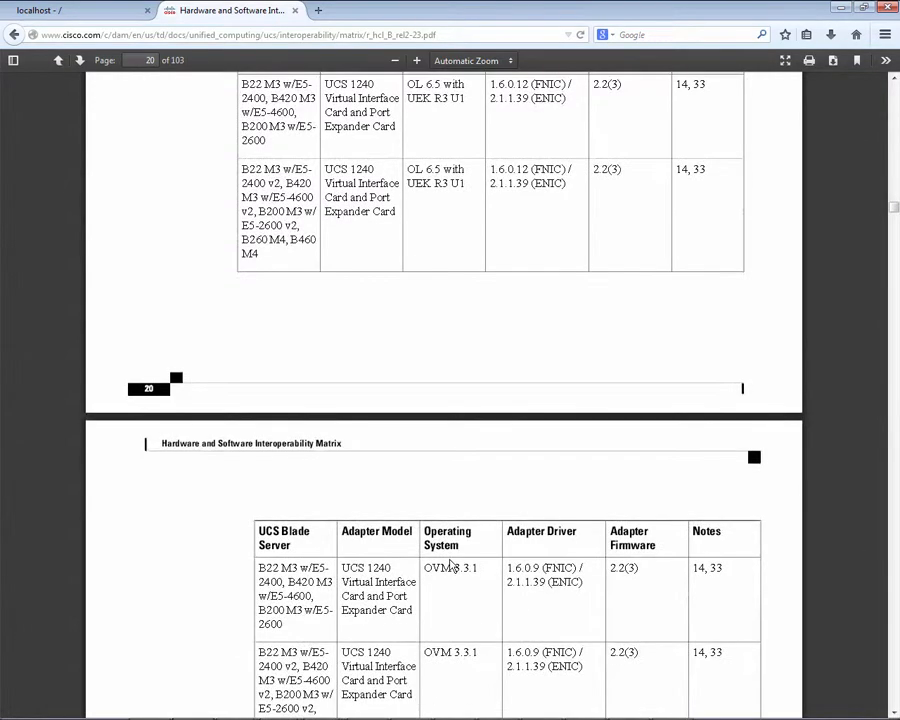
scroll(450, 566, down, 7)
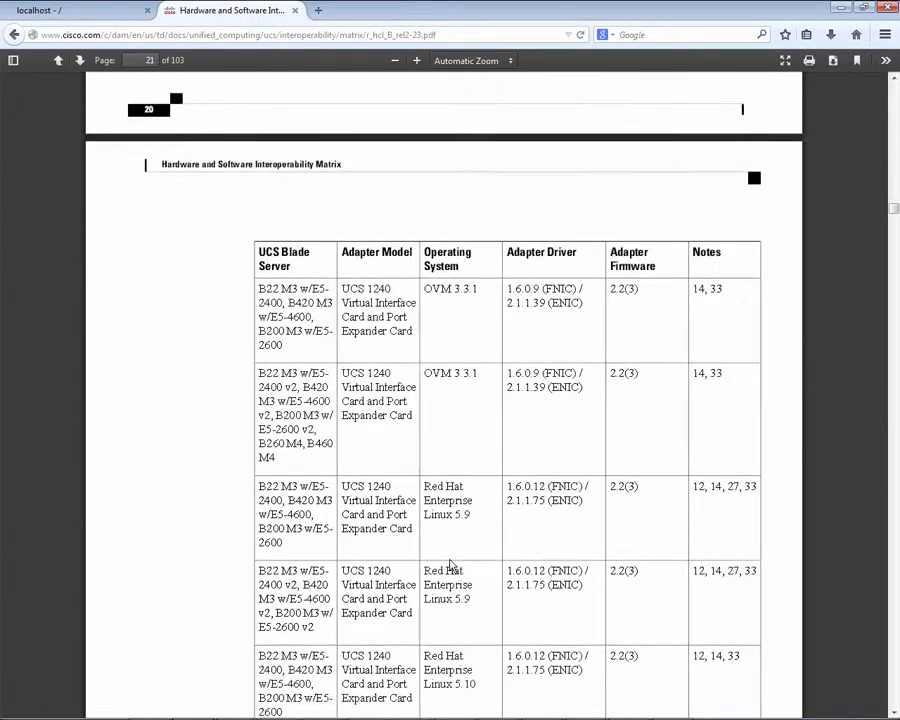
scroll(450, 566, down, 6)
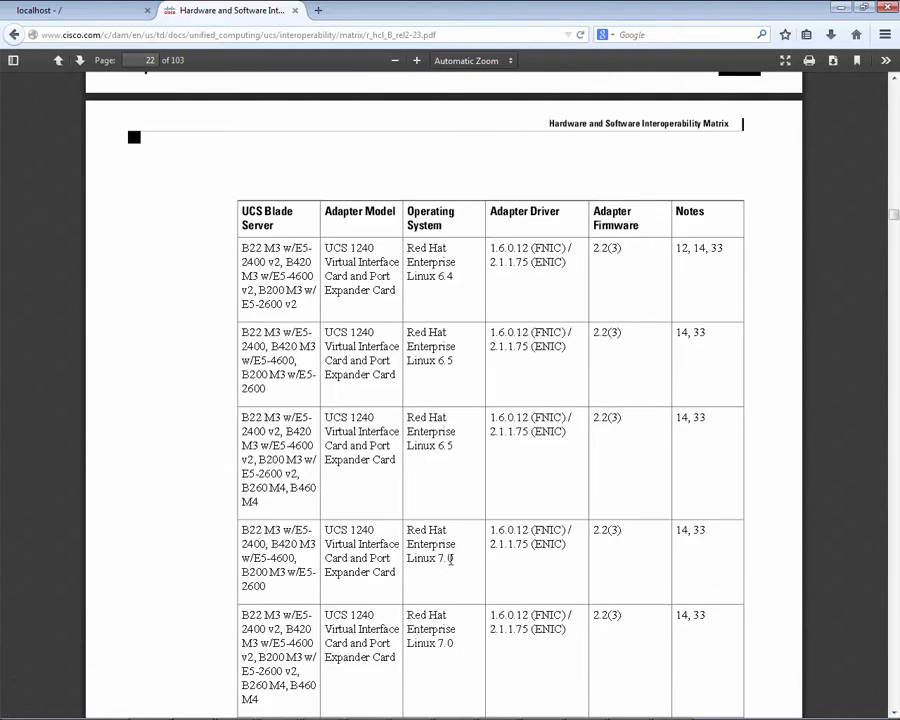
scroll(450, 562, down, 8)
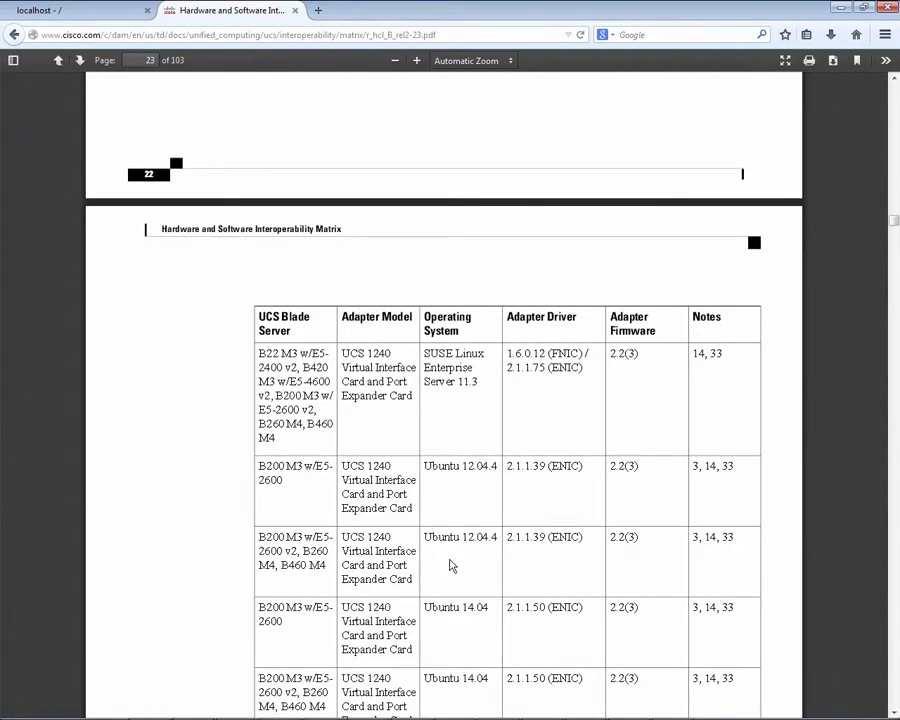
scroll(450, 566, down, 10)
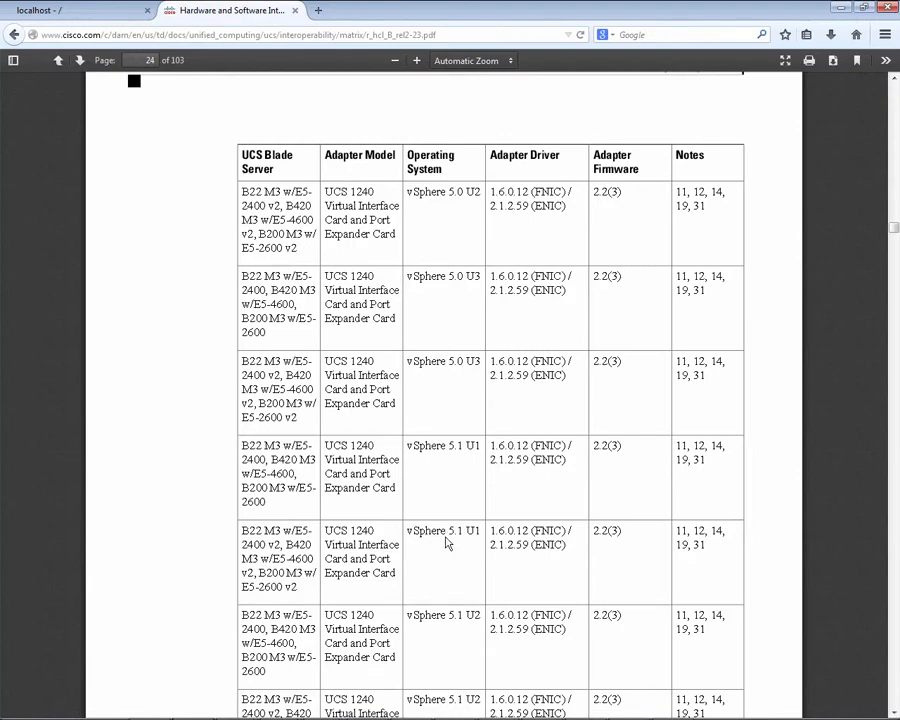
scroll(447, 543, down, 1)
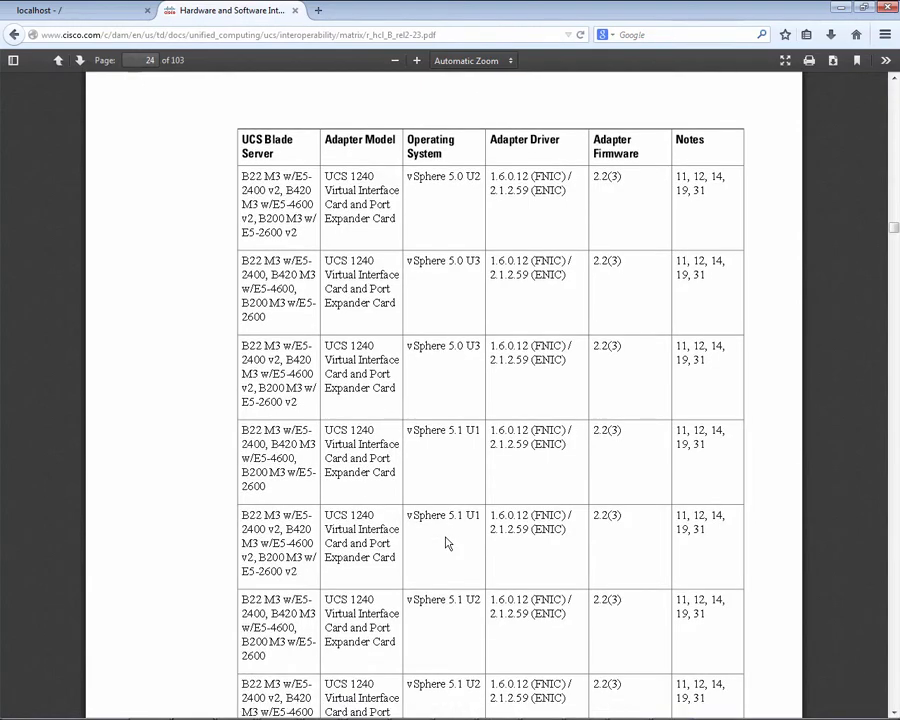
scroll(447, 543, down, 2)
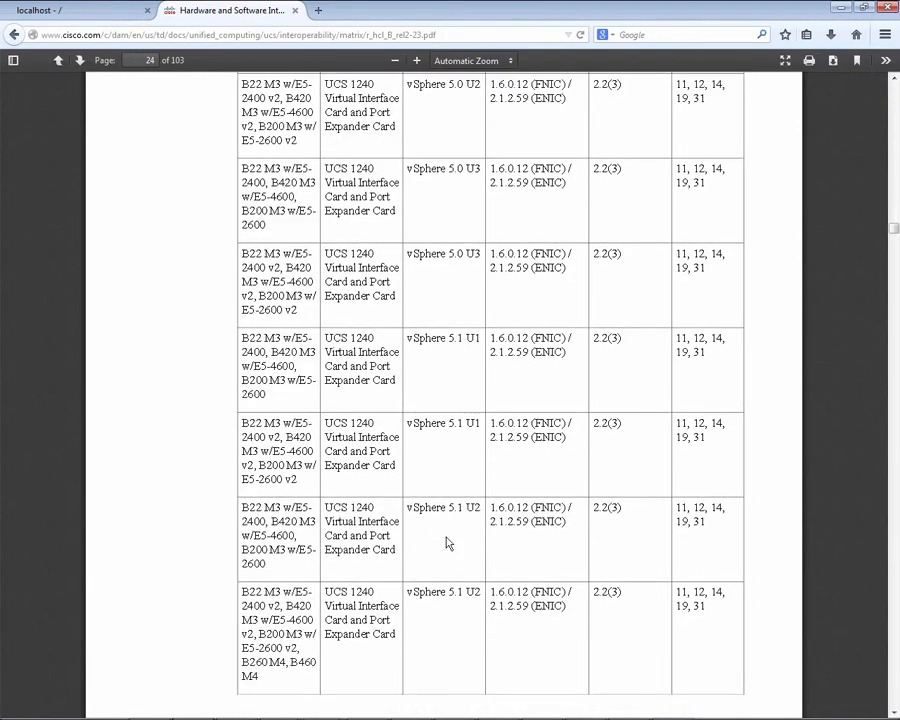
scroll(447, 543, down, 2)
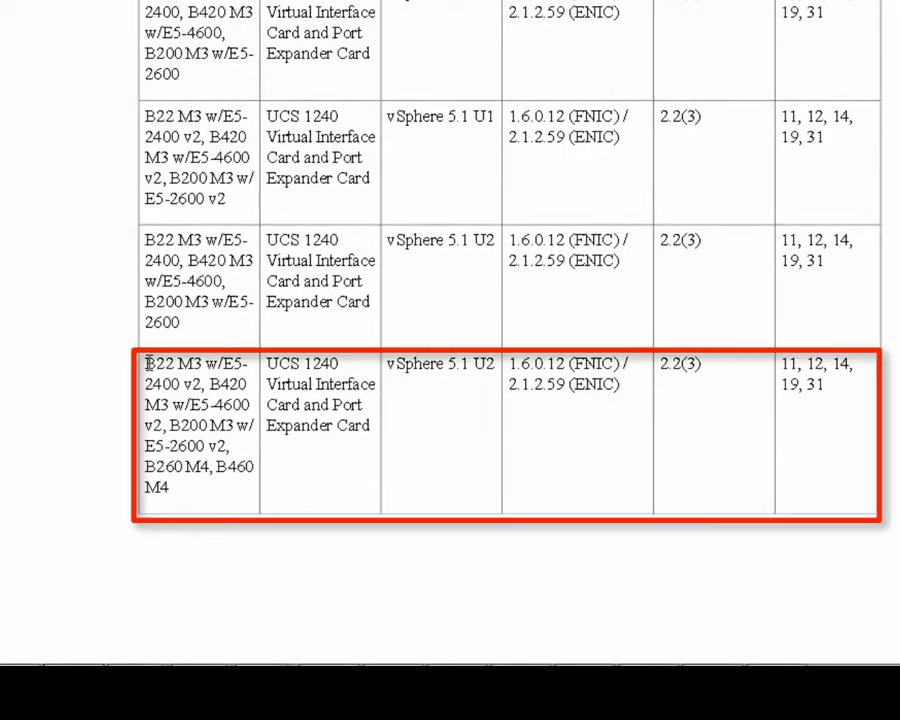
Find the required fnic 1.6.0.12 and enic 2.1.2.59 versions for B260 M4 on vSphere 5.1 U2.
drag(225, 383, 510, 456)
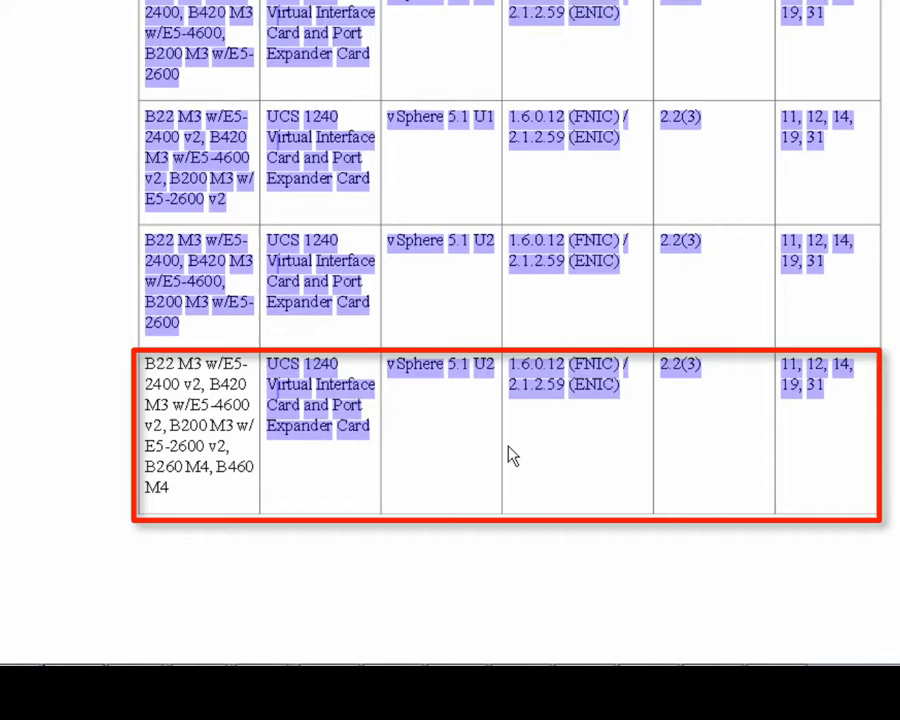
click(570, 452)
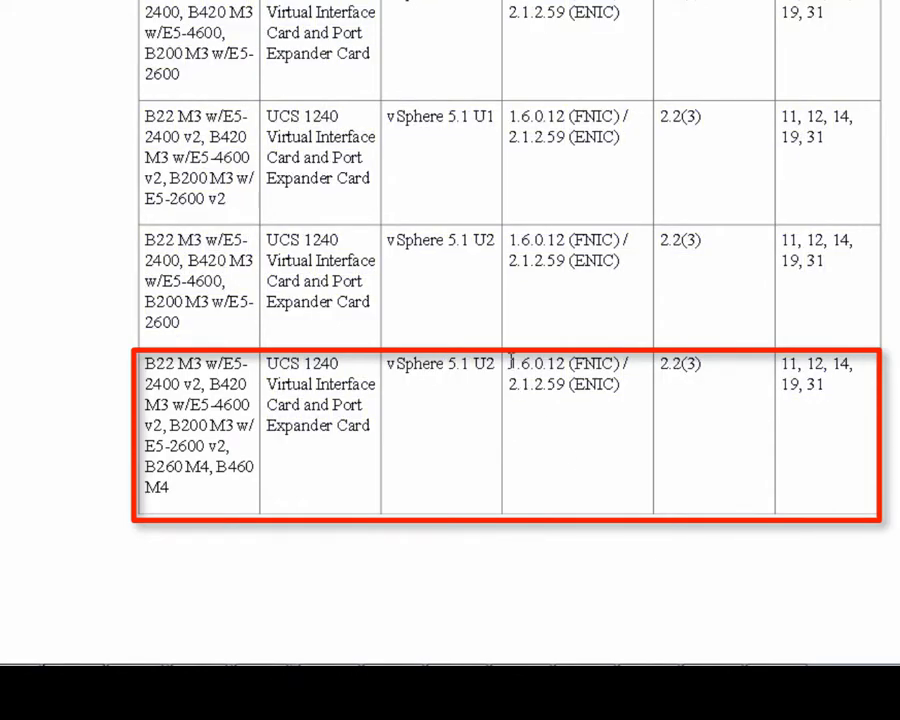
drag(511, 360, 597, 434)
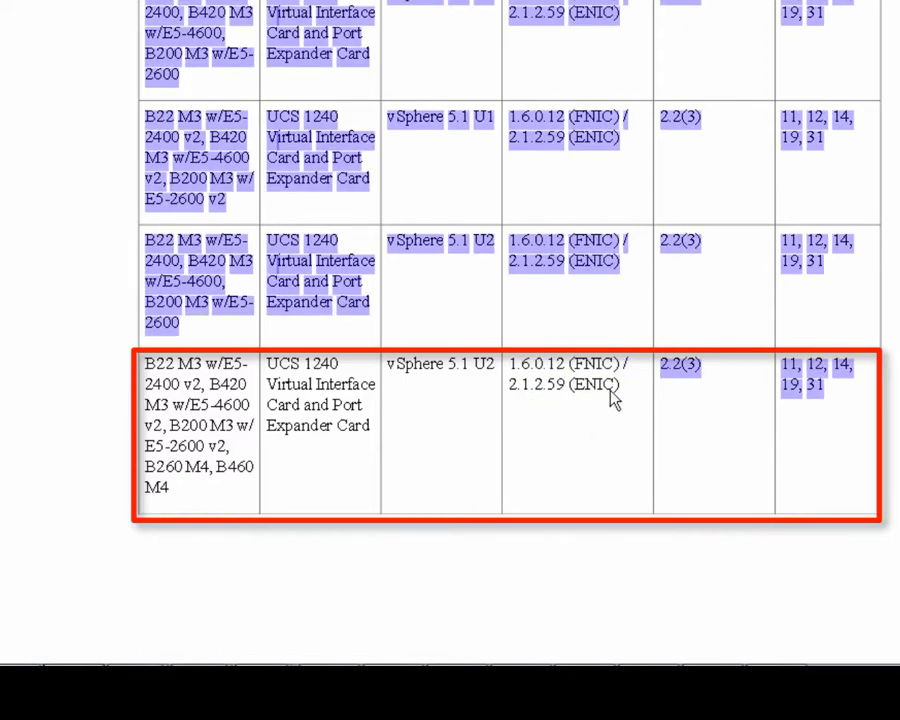
click(613, 391)
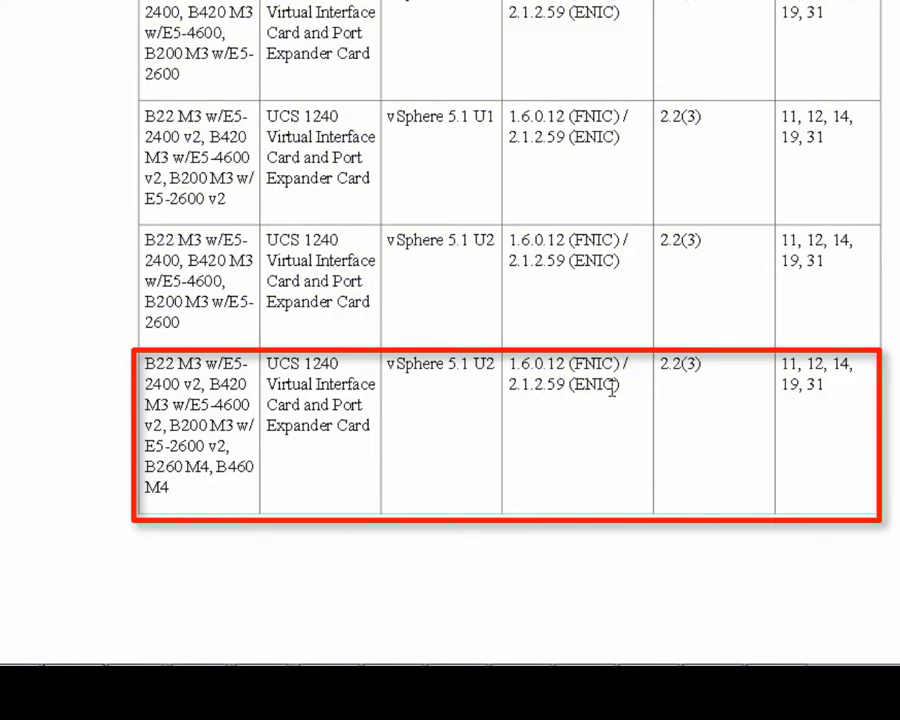
Load cisco.com in a new browser tab.
key(ctrl+t)
text(cisco.com)
key(Return)
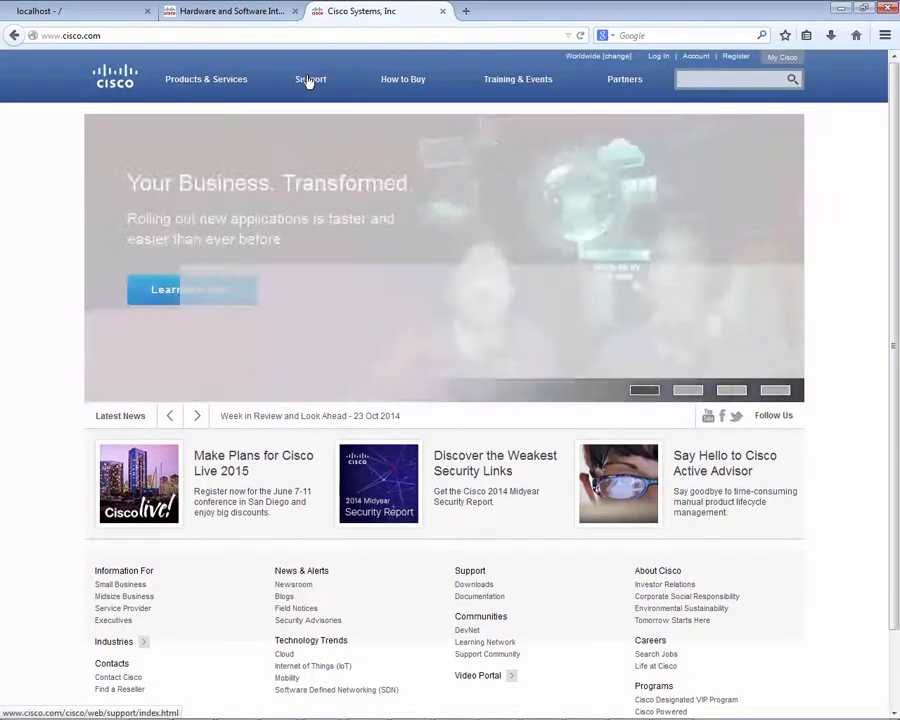
Find the release 2.2(3) drivers ISO under UCS B-Series Blade Server Software downloads.
mouse_move(310, 80)
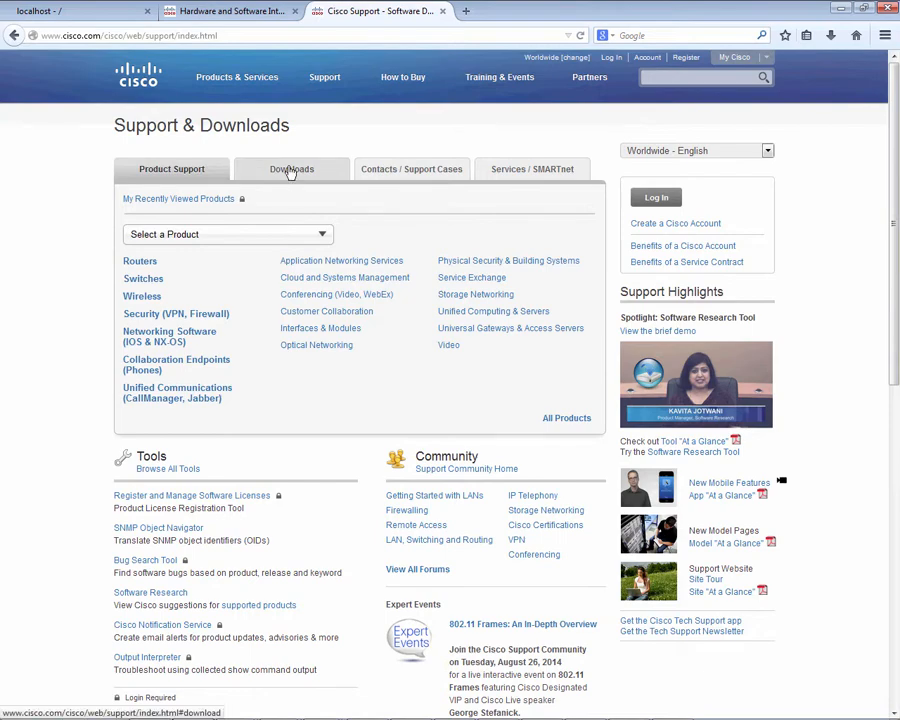
click(290, 170)
click(263, 235)
text(UCS)
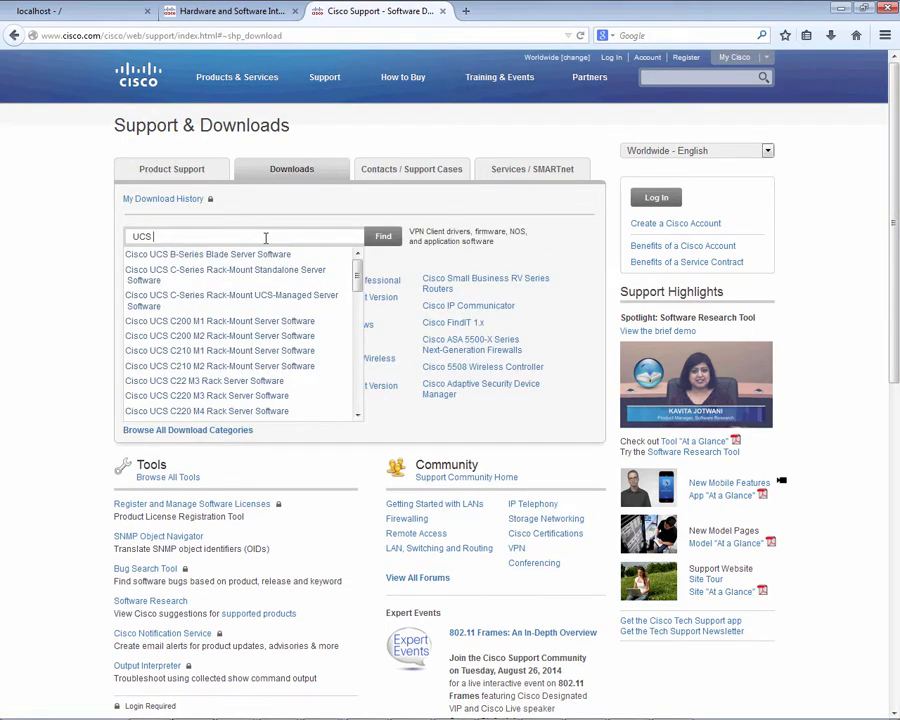
click(265, 255)
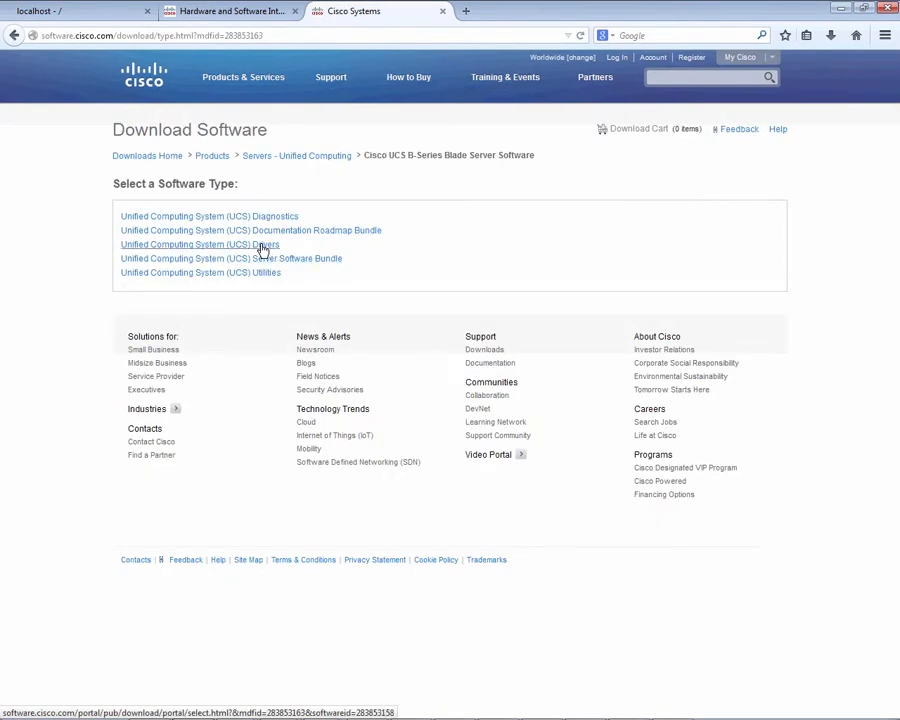
click(262, 247)
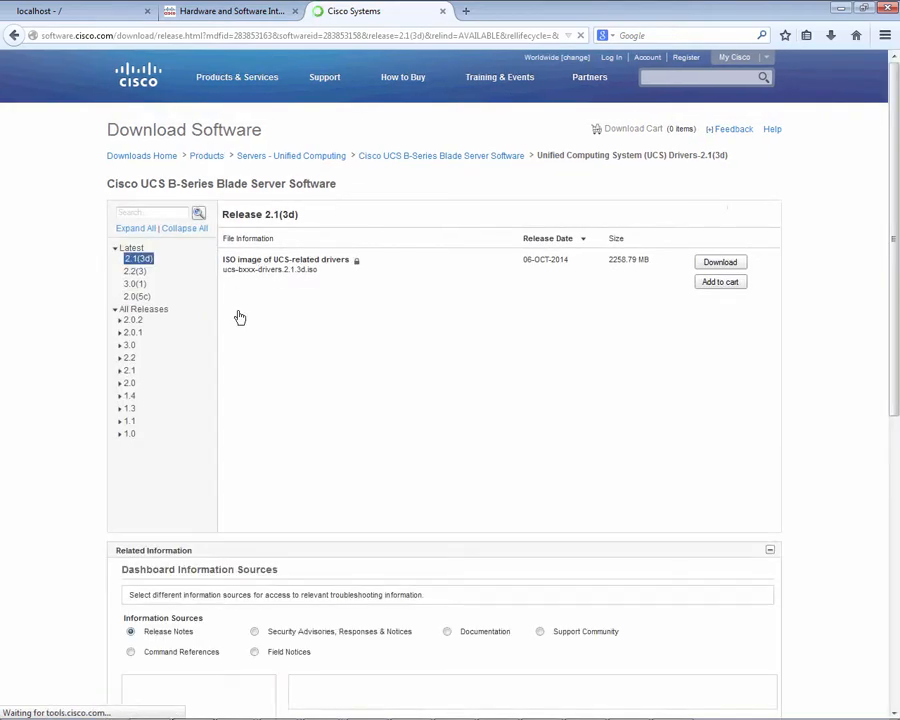
click(134, 271)
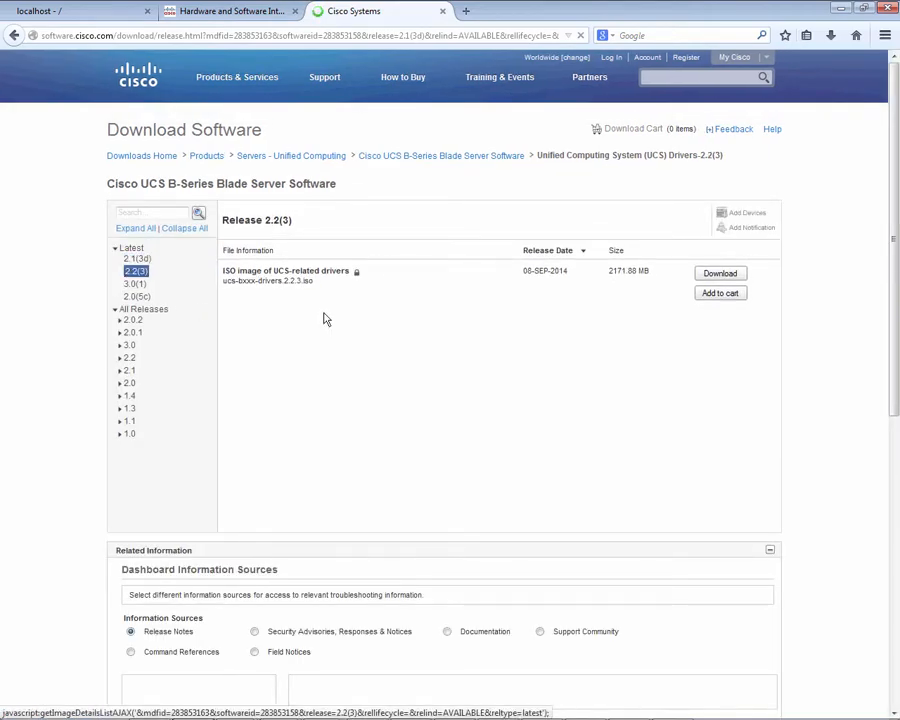
Sign in, accept the licence agreement, and save ucs-bxxx-drivers-2.2.3.iso.
click(718, 271)
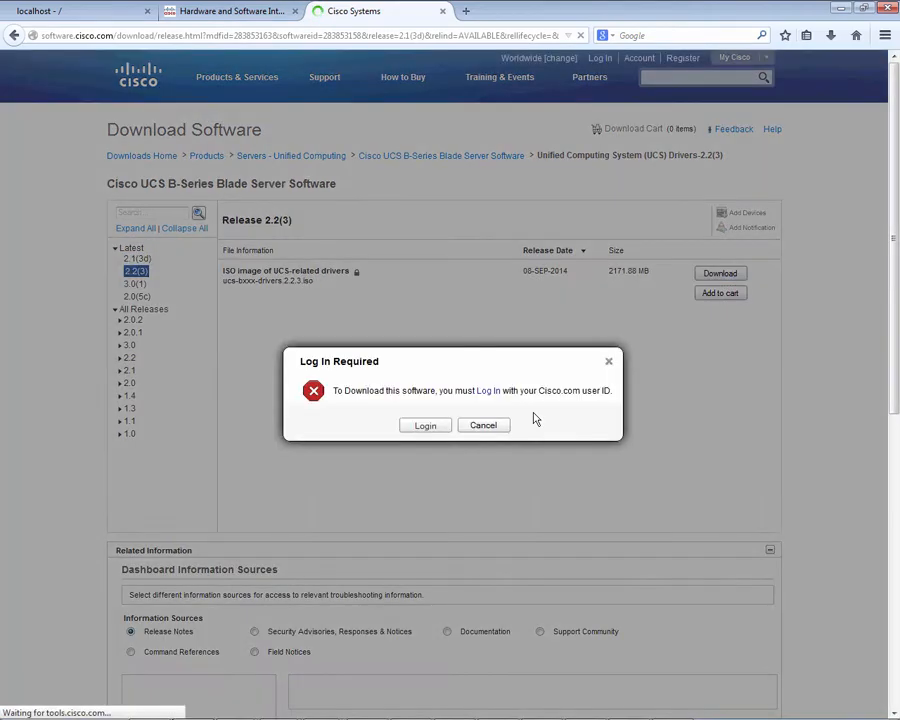
click(426, 425)
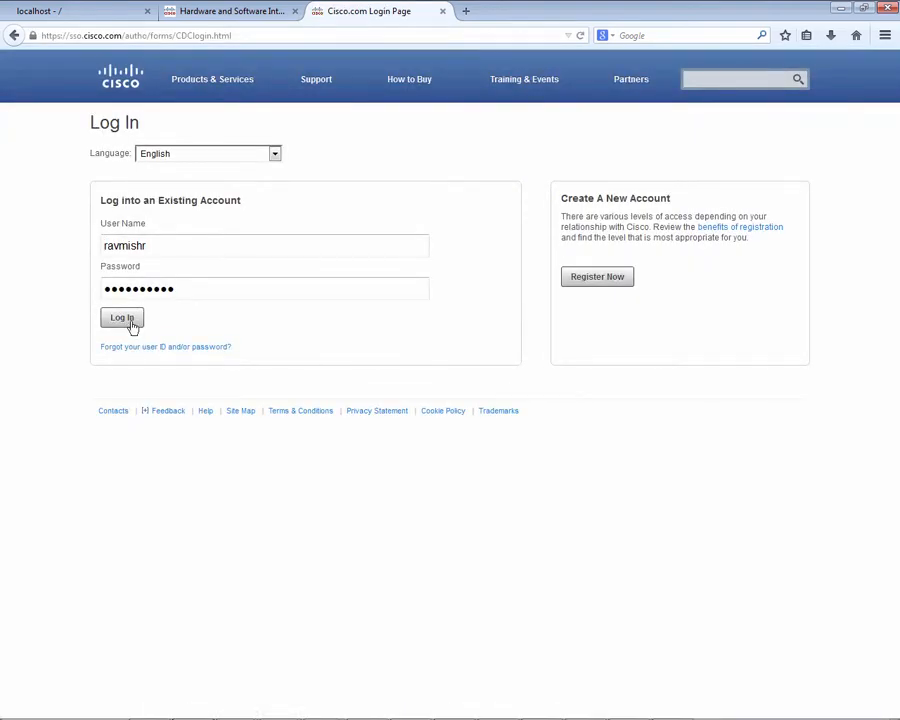
click(131, 320)
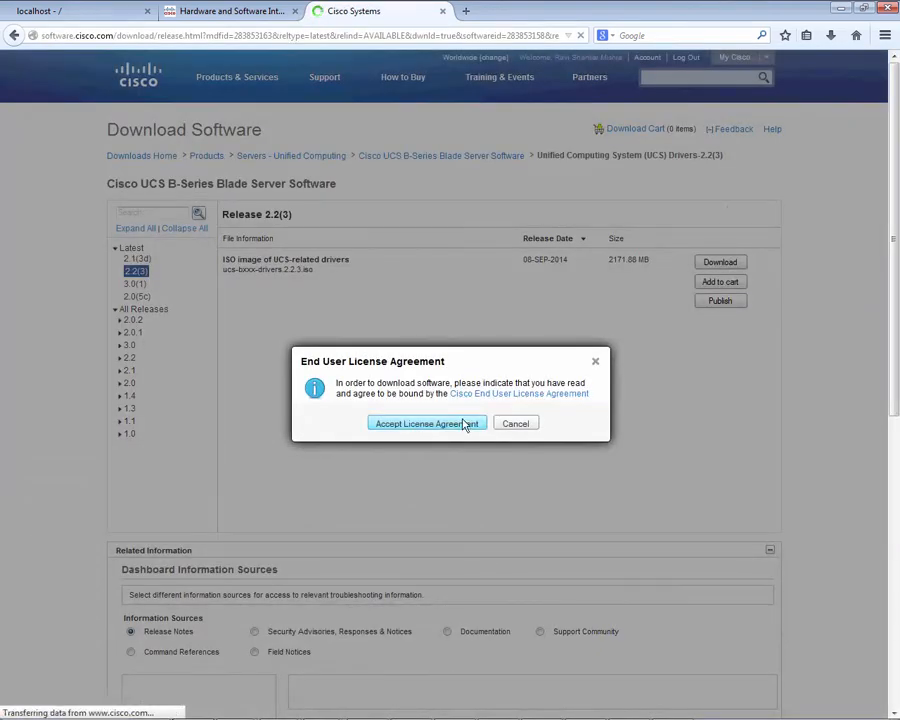
click(427, 424)
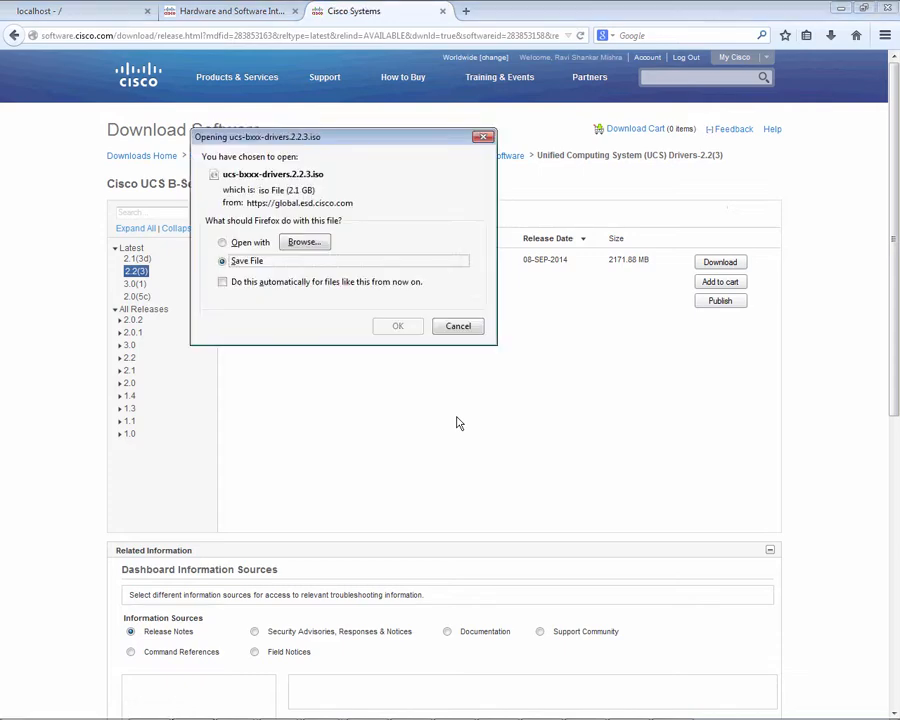
click(406, 327)
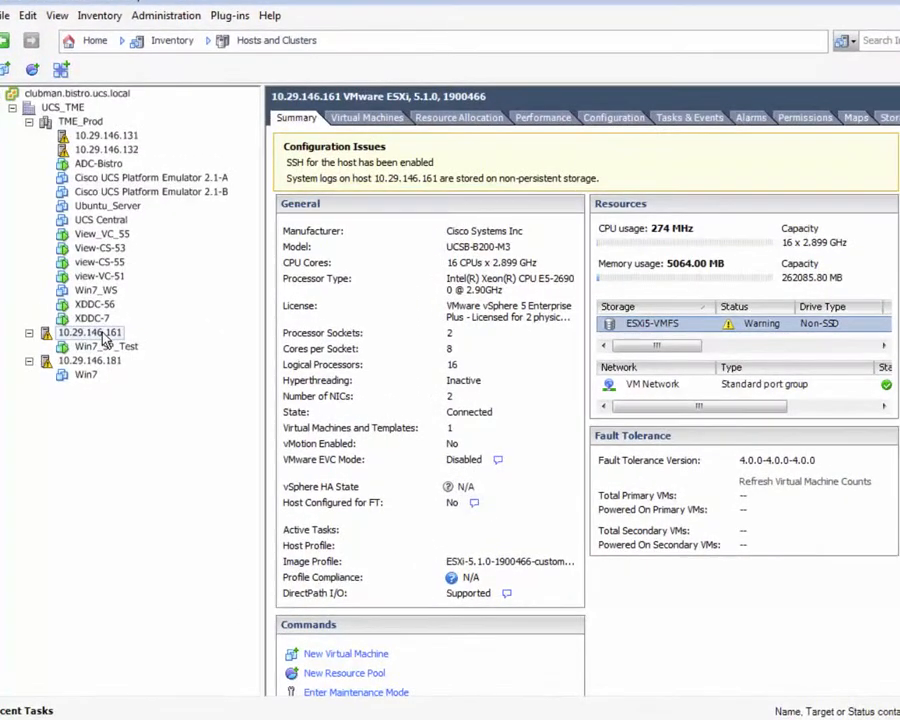
Put host 10.29.146.161 into maintenance mode, confirming and dismissing the powered-on VMs warning.
click(100, 333)
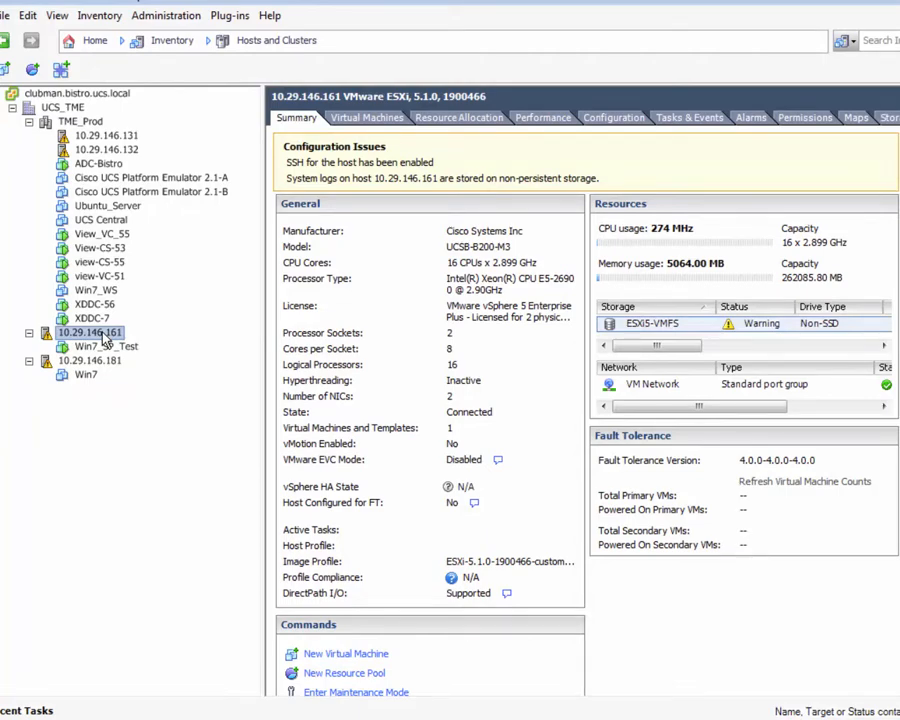
right_click(103, 340)
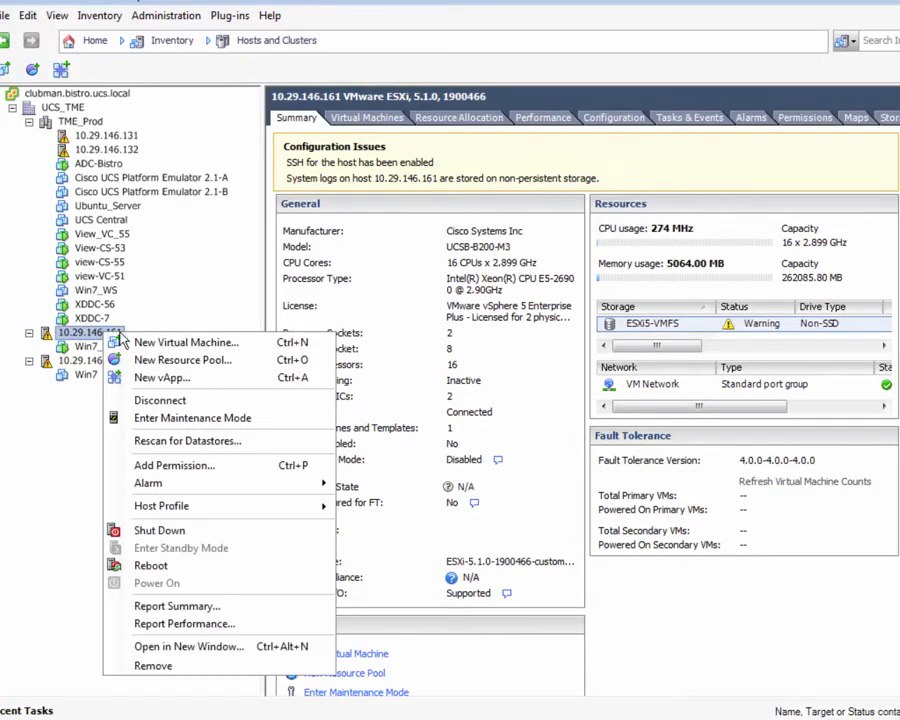
click(167, 428)
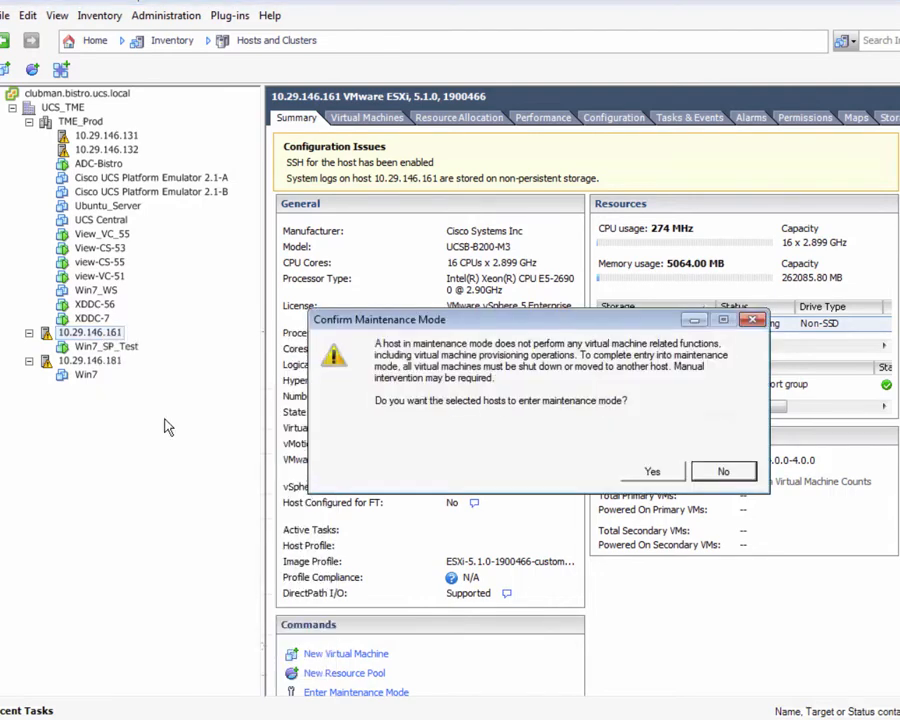
click(658, 470)
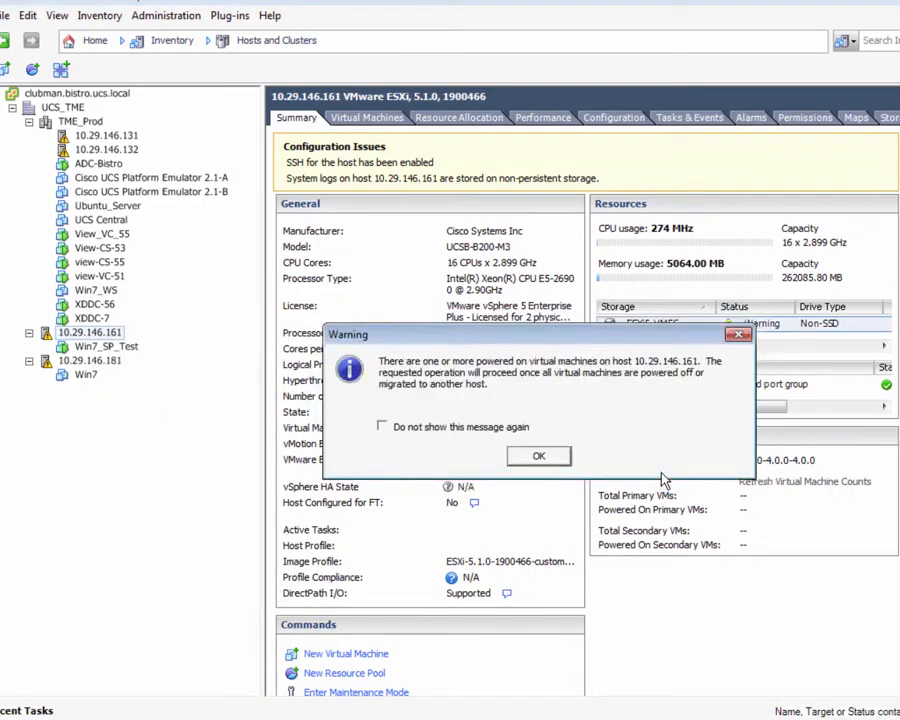
click(547, 459)
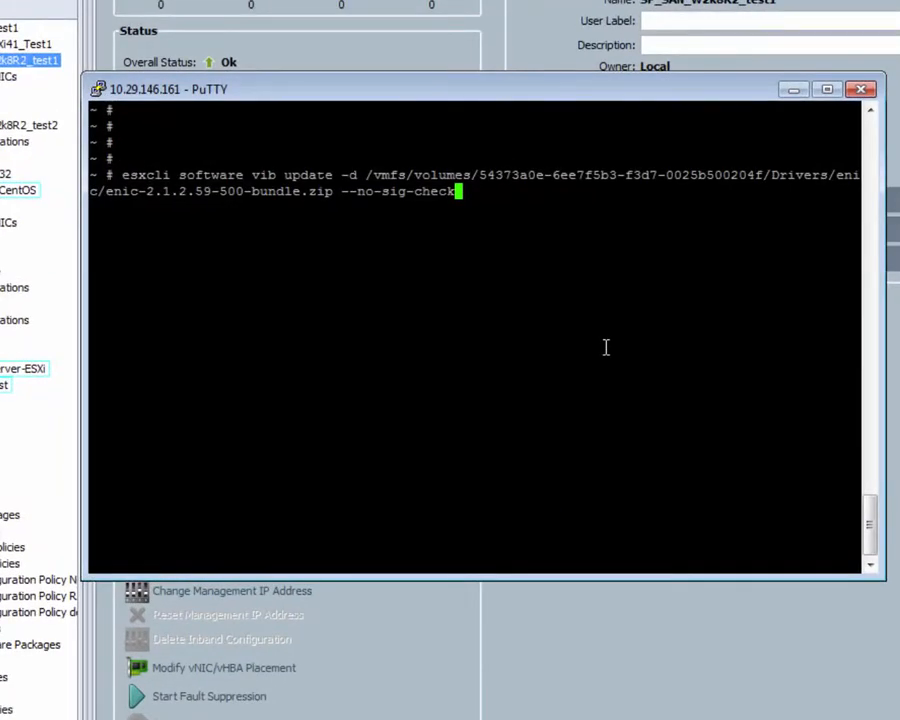
Install the enic and fnic driver updates, then reboot the host with reason 'driver updt'.
key(Return)
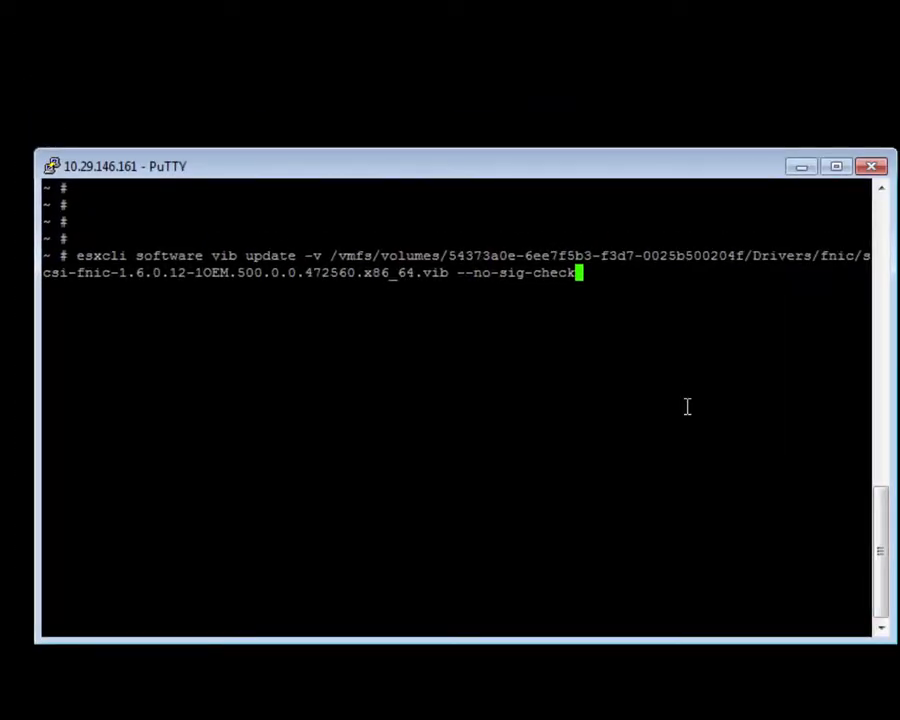
key(Return)
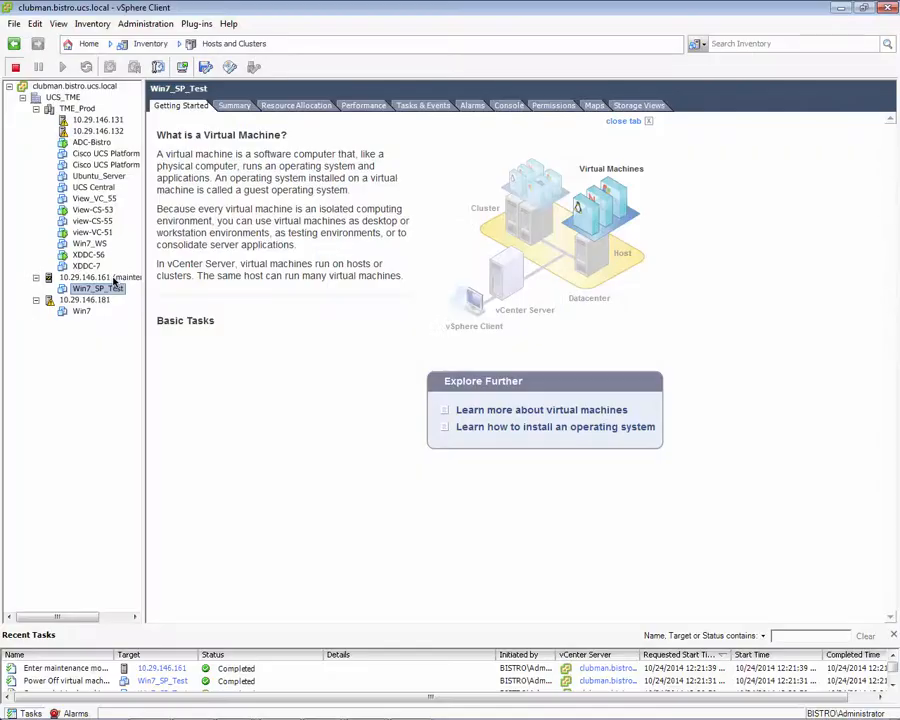
right_click(80, 277)
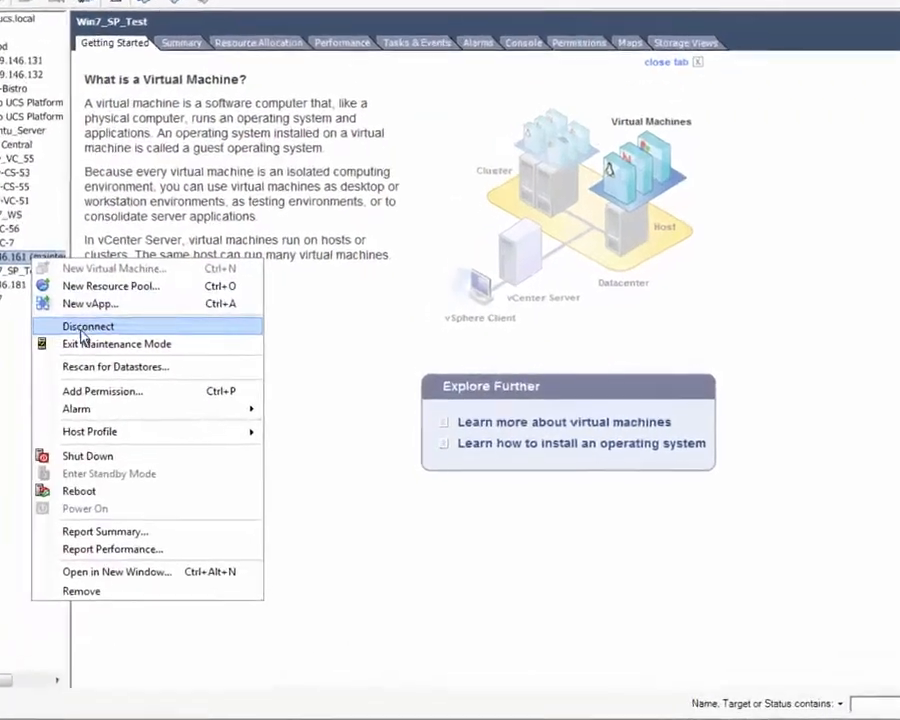
click(124, 478)
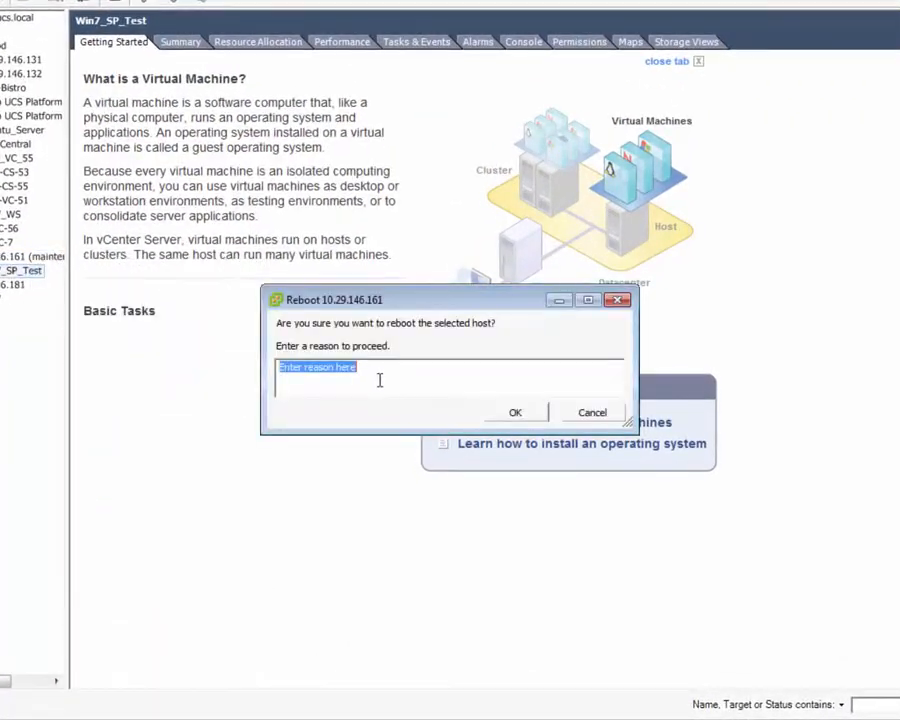
click(388, 380)
key(BackSpace)
key(BackSpace)
key(BackSpace)
key(BackSpace)
key(BackSpace)
key(BackSpace)
key(BackSpace)
key(BackSpace)
key(BackSpace)
key(BackSpace)
key(BackSpace)
key(BackSpace)
key(BackSpace)
key(BackSpace)
key(BackSpace)
key(BackSpace)
key(BackSpace)
text(driver update)
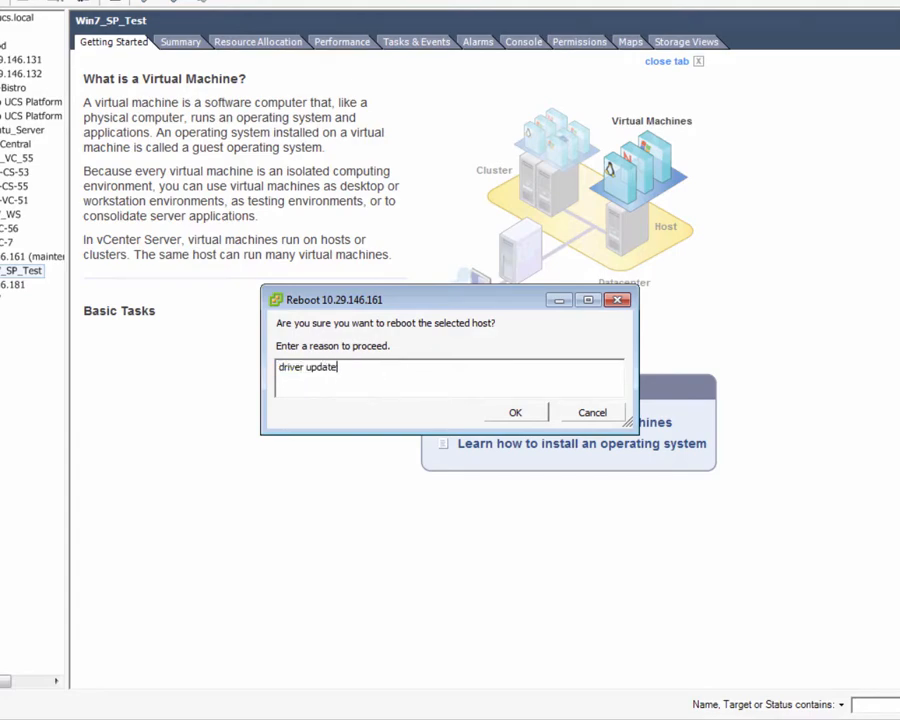
click(502, 413)
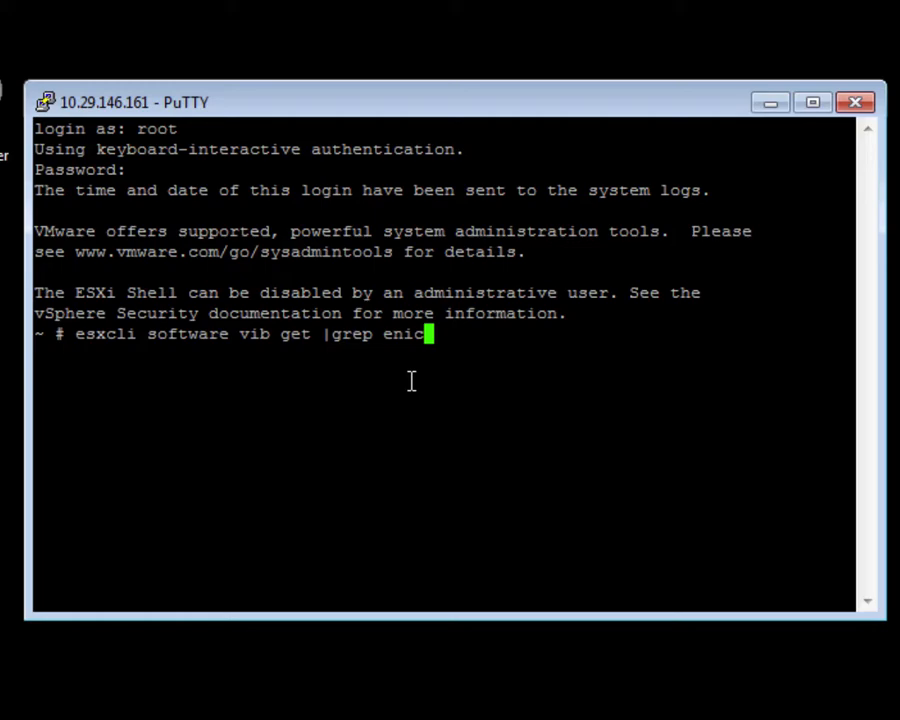
Confirm net-enic 2.1.2.59 is installed, then rerun the vib query filtered for fnic.
key(Return)
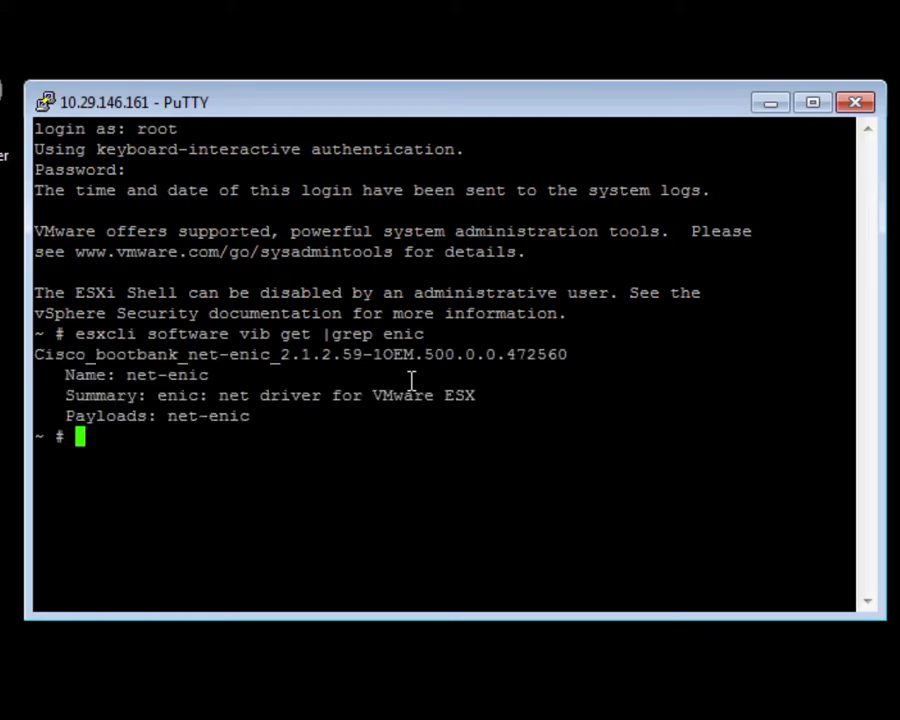
drag(272, 356, 368, 364)
click(375, 437)
key(Up)
key(BackSpace)
key(BackSpace)
key(BackSpace)
key(BackSpace)
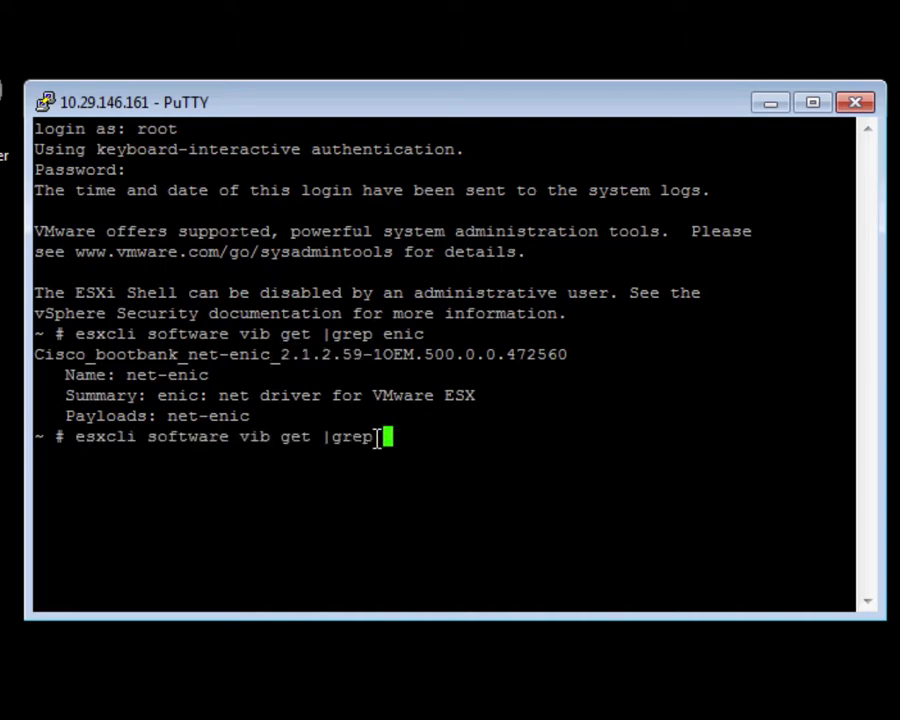
text(fnic)
key(Return)
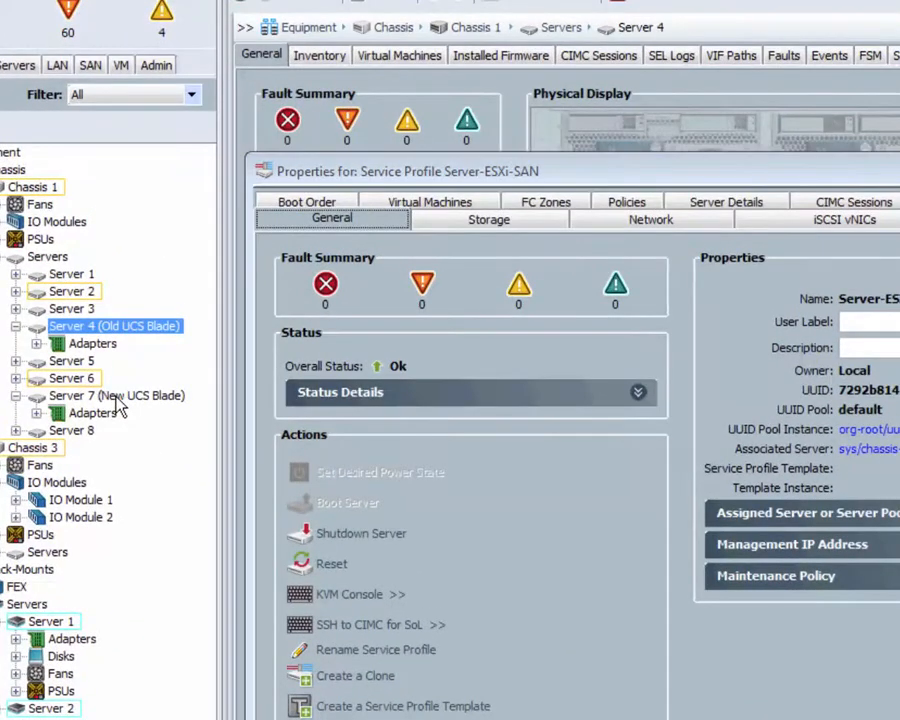
Review Server 7's CPU, memory and adapter inventory, then select old Server 4.
click(127, 290)
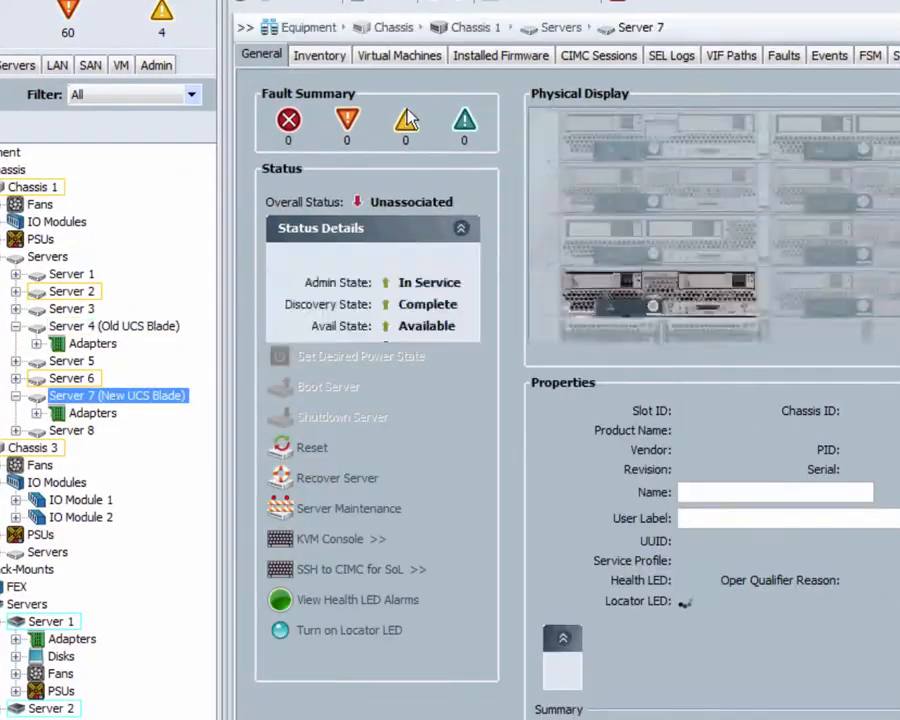
click(330, 58)
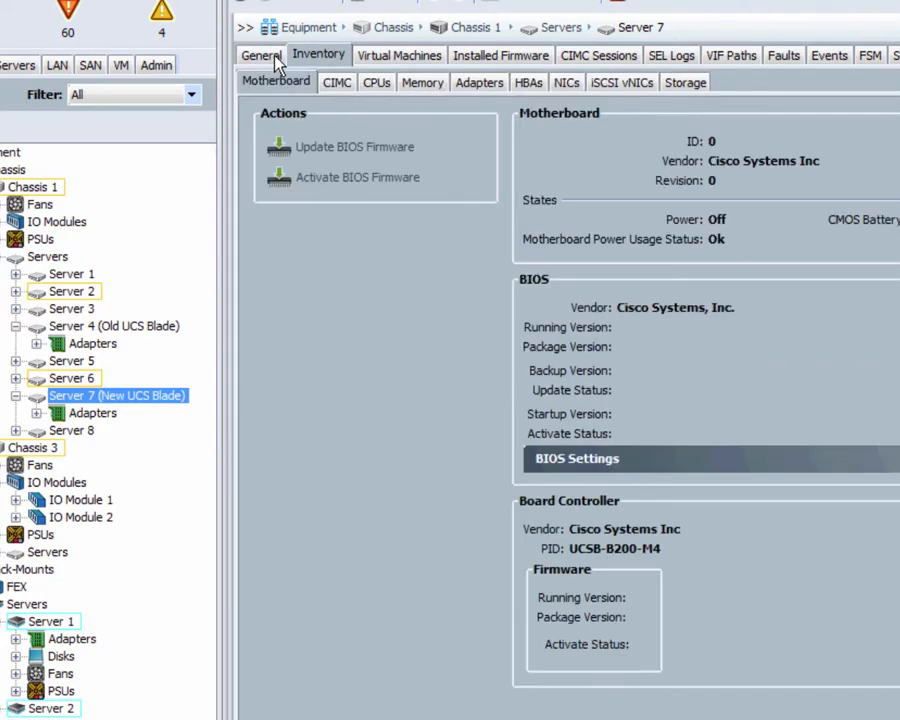
click(376, 84)
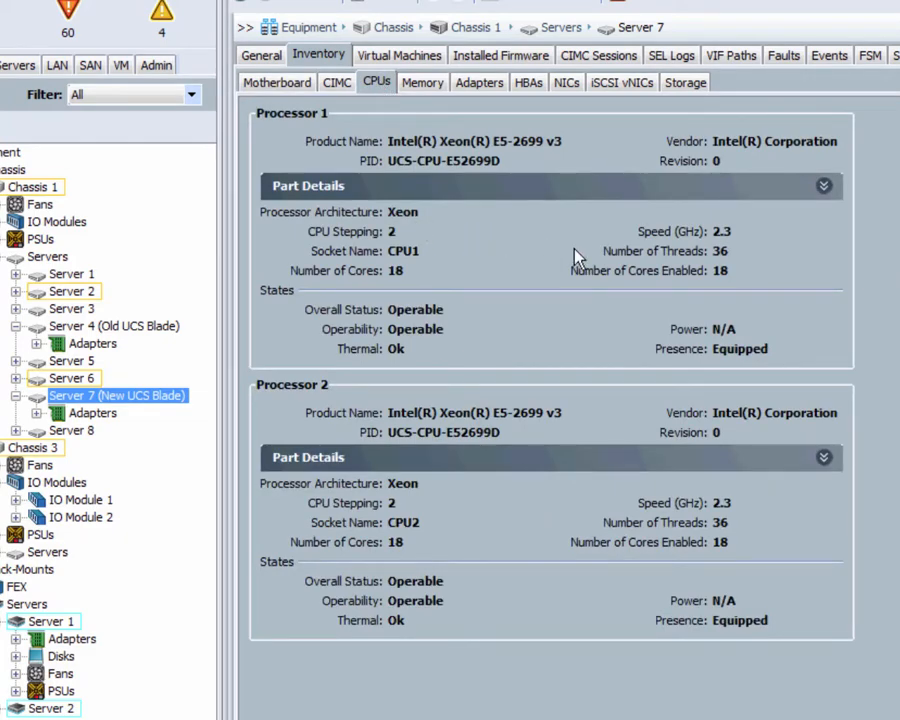
click(426, 86)
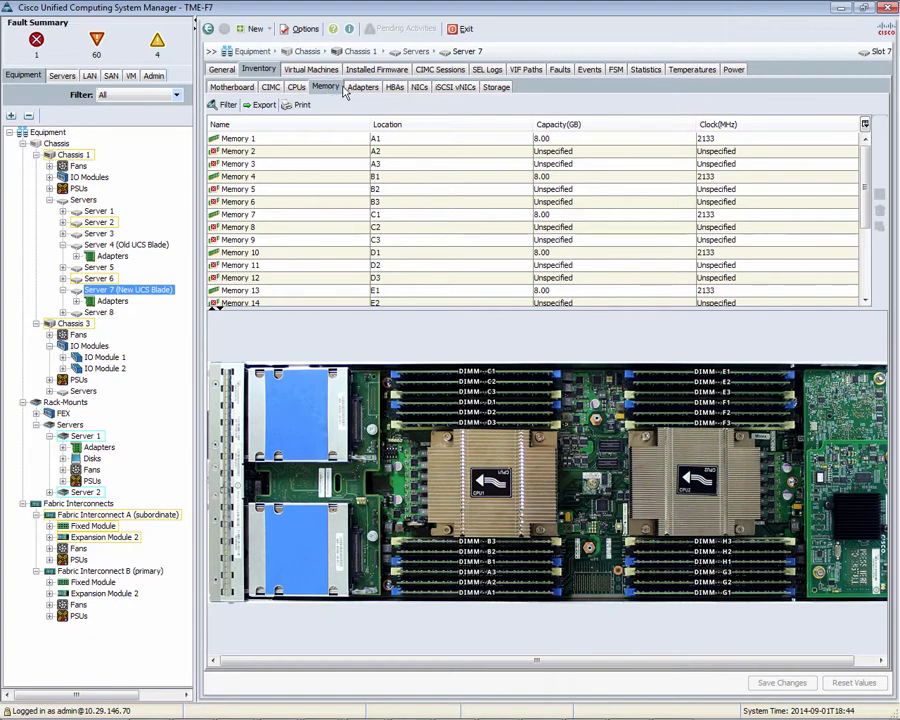
click(361, 90)
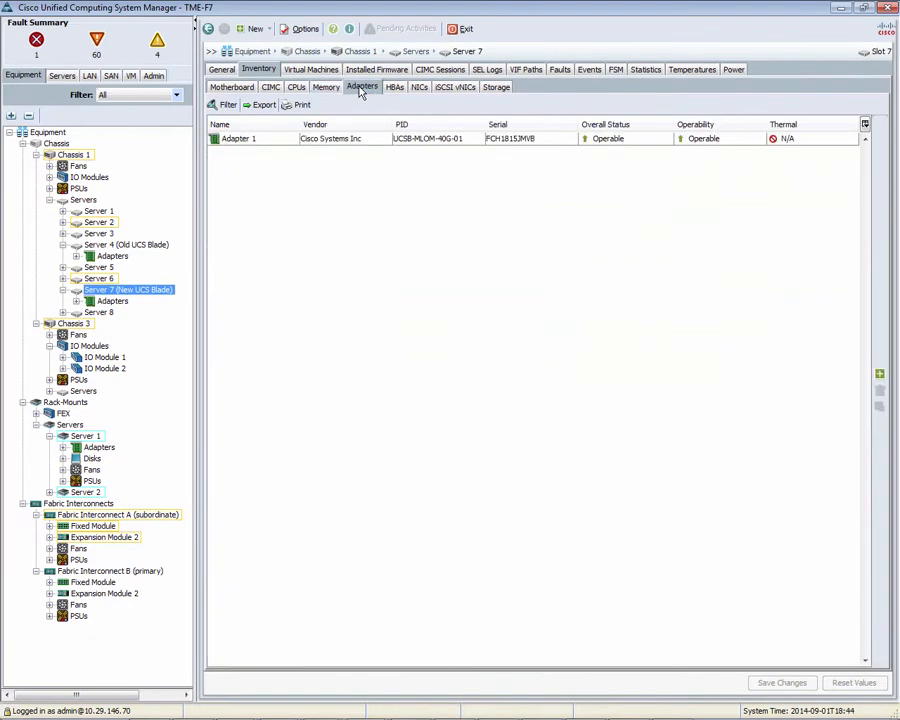
click(125, 245)
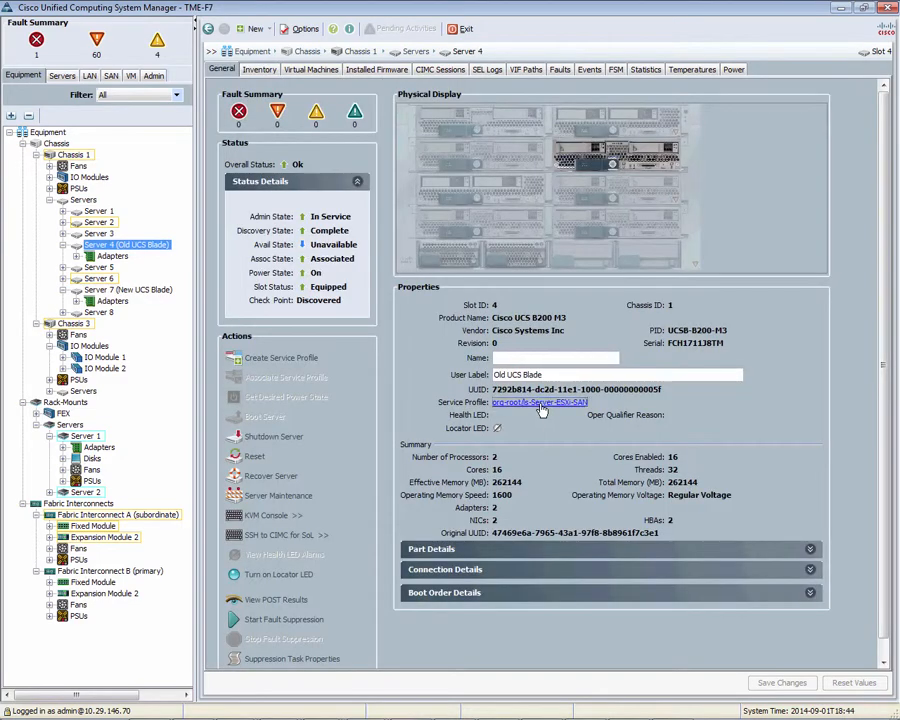
Reassign service profile Server-ESXi-SAN to the existing chassis 1 slot 7 server, confirming the replacement.
click(540, 284)
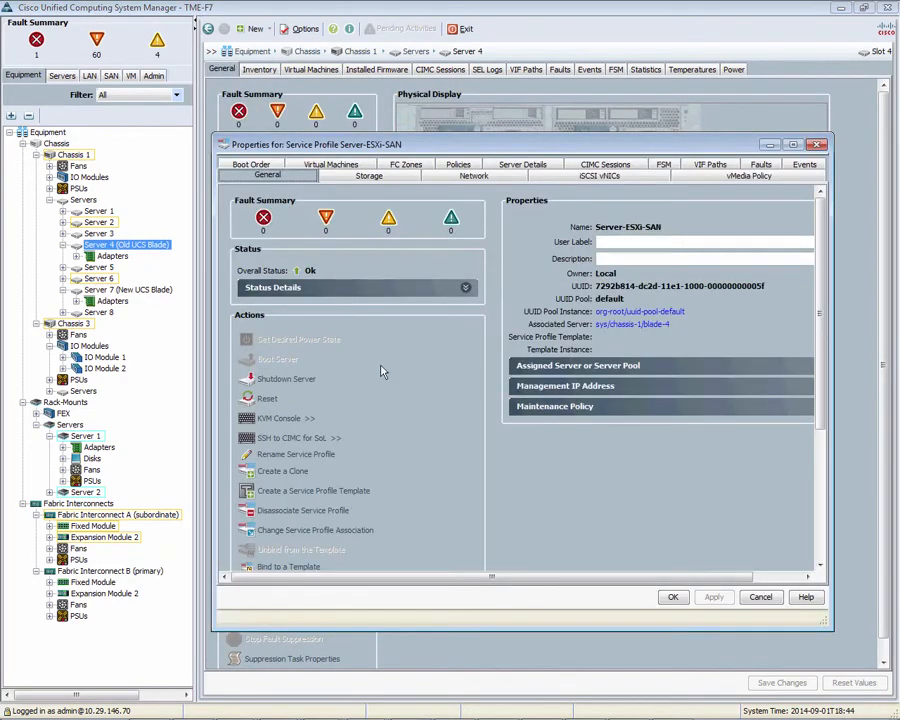
click(335, 530)
click(545, 369)
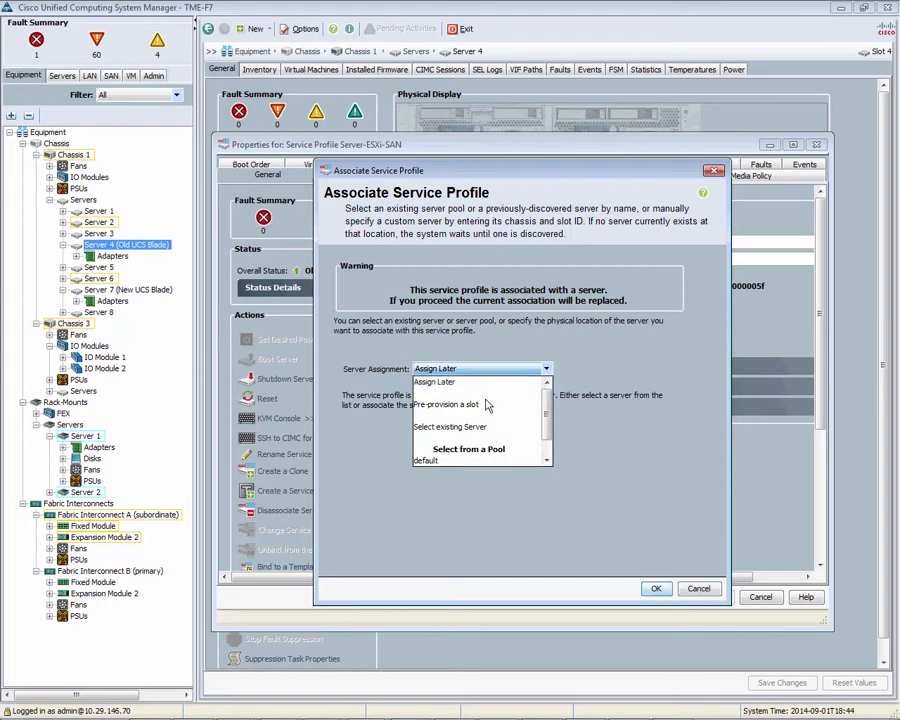
click(478, 425)
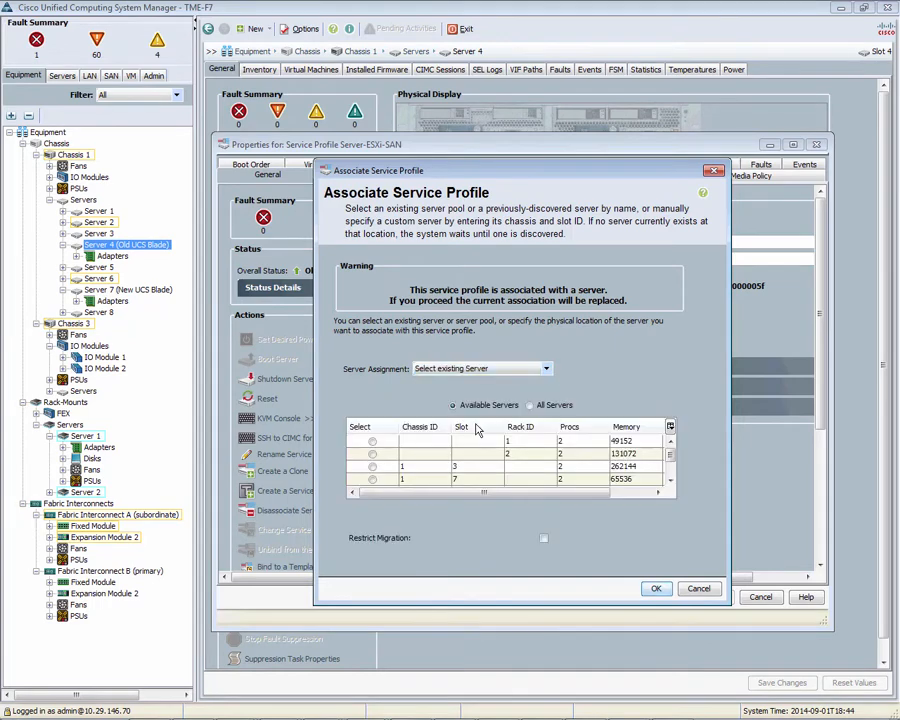
click(372, 480)
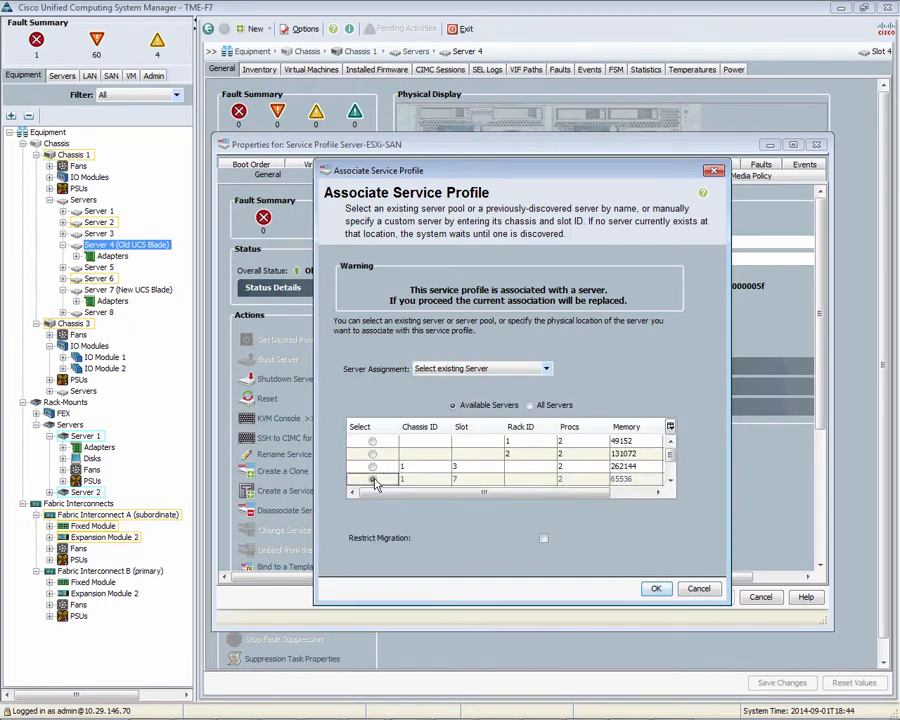
click(655, 590)
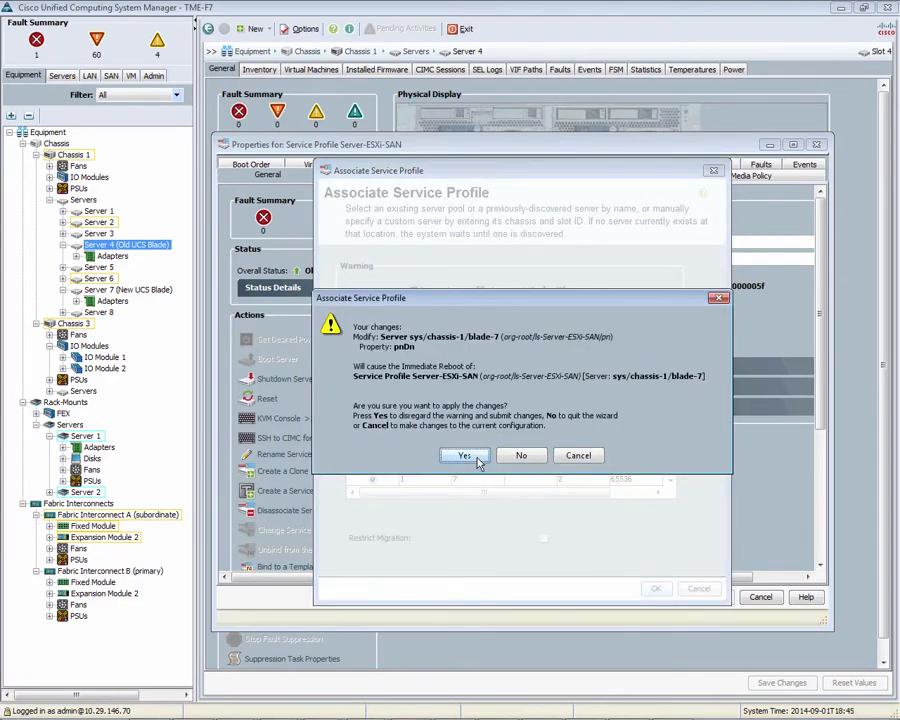
click(465, 456)
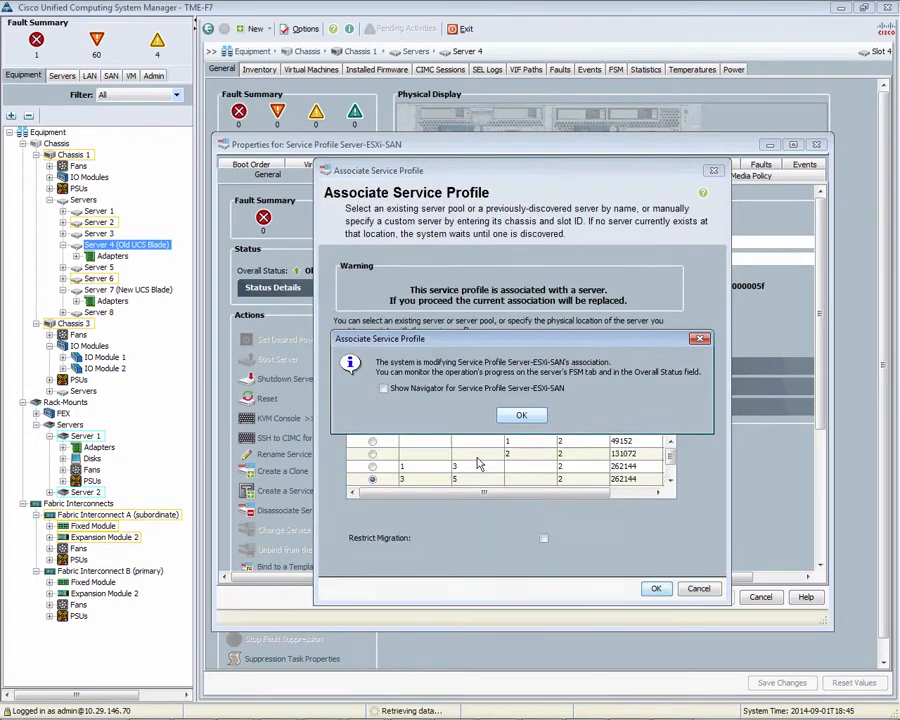
click(520, 418)
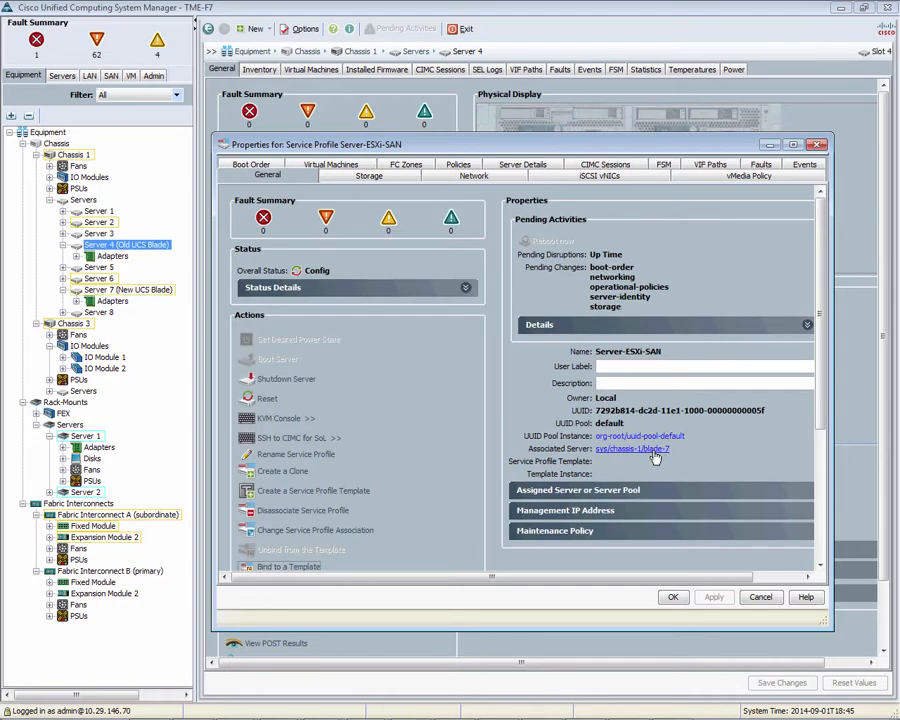
Follow the association FSM until Server 7 reads Associated with Overall Status Ok.
click(465, 288)
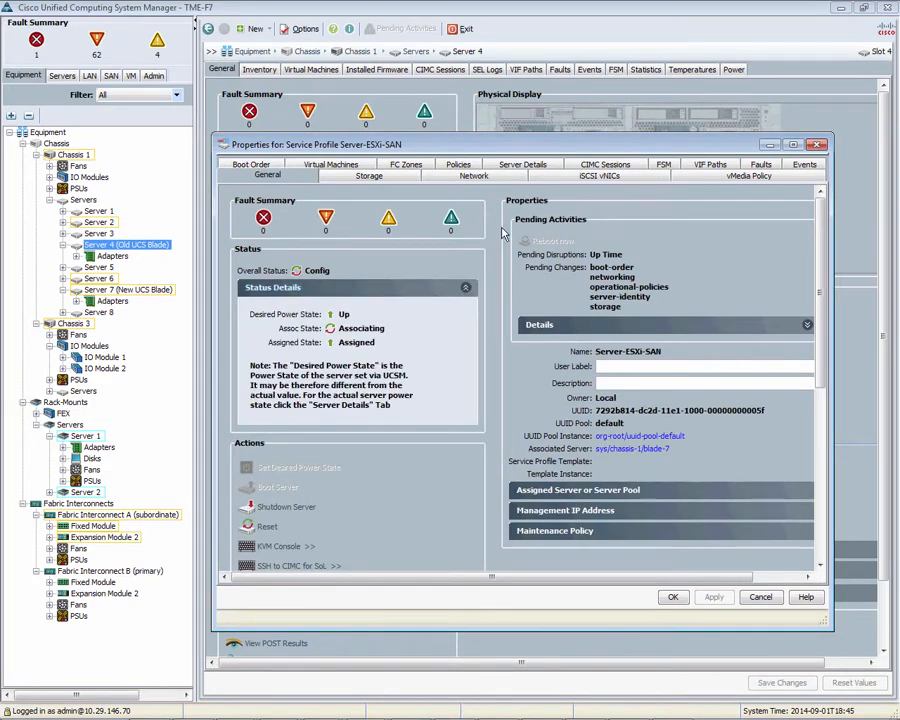
click(666, 165)
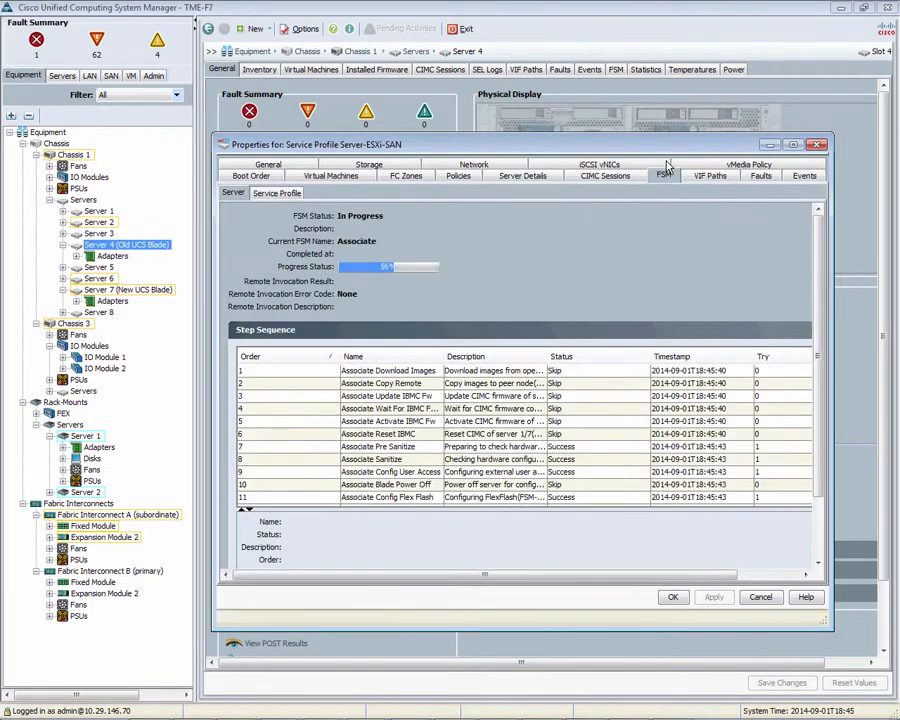
click(768, 146)
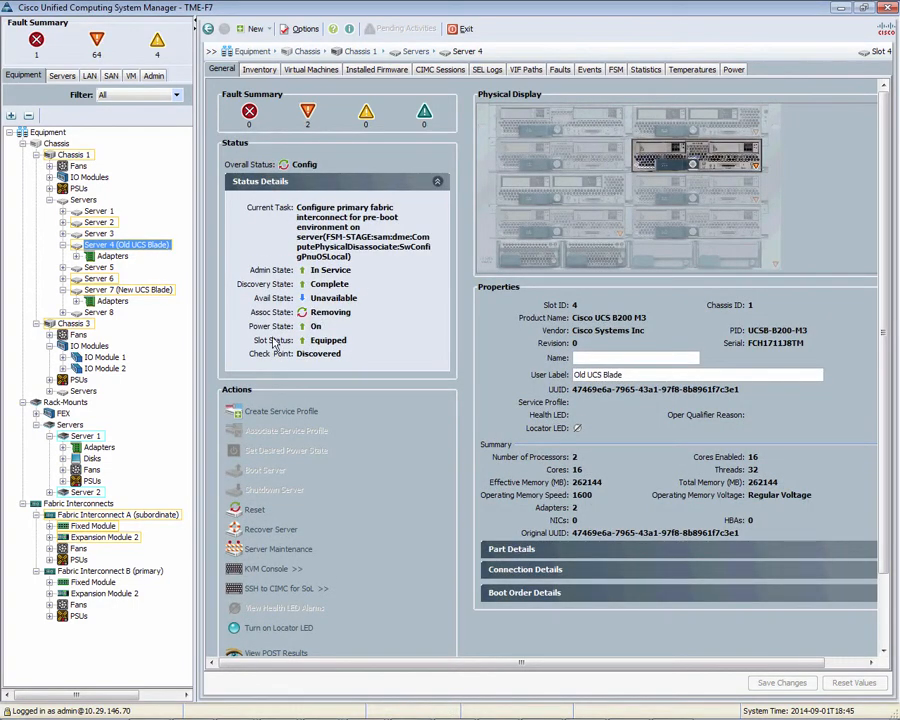
click(150, 291)
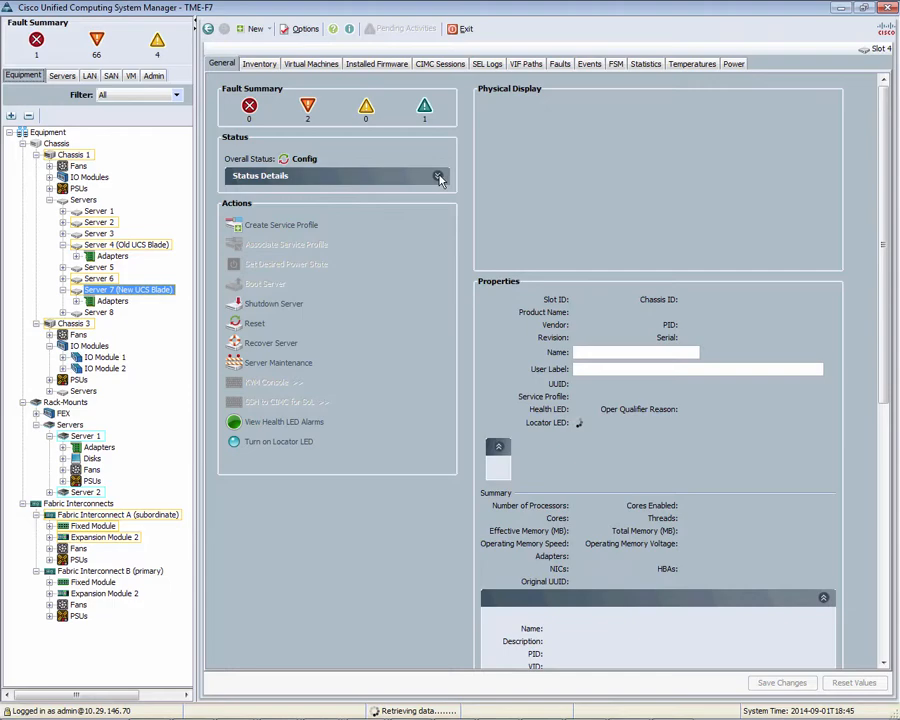
click(222, 69)
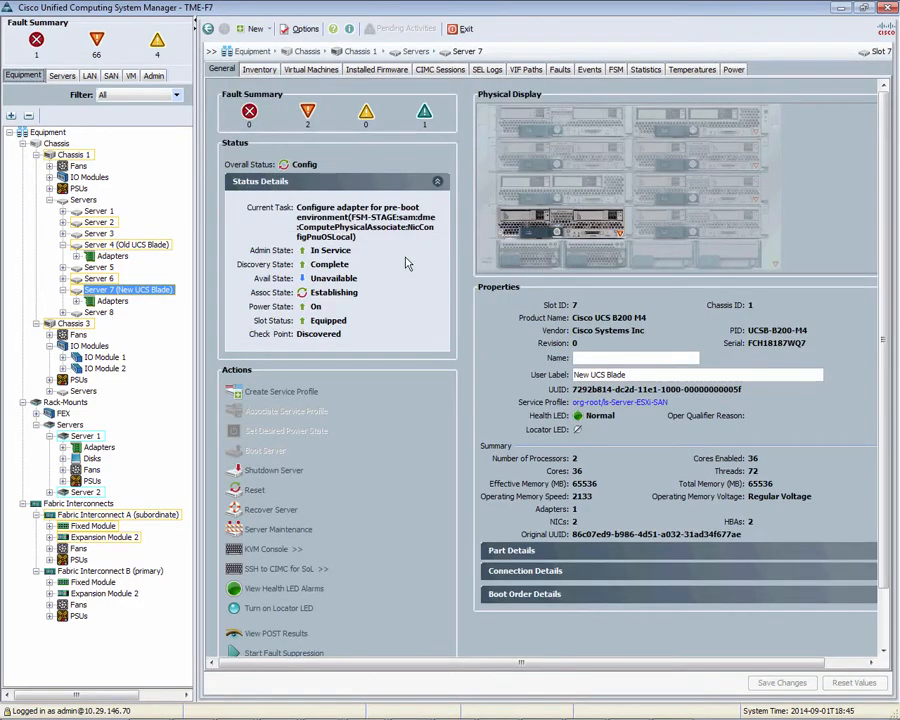
click(615, 72)
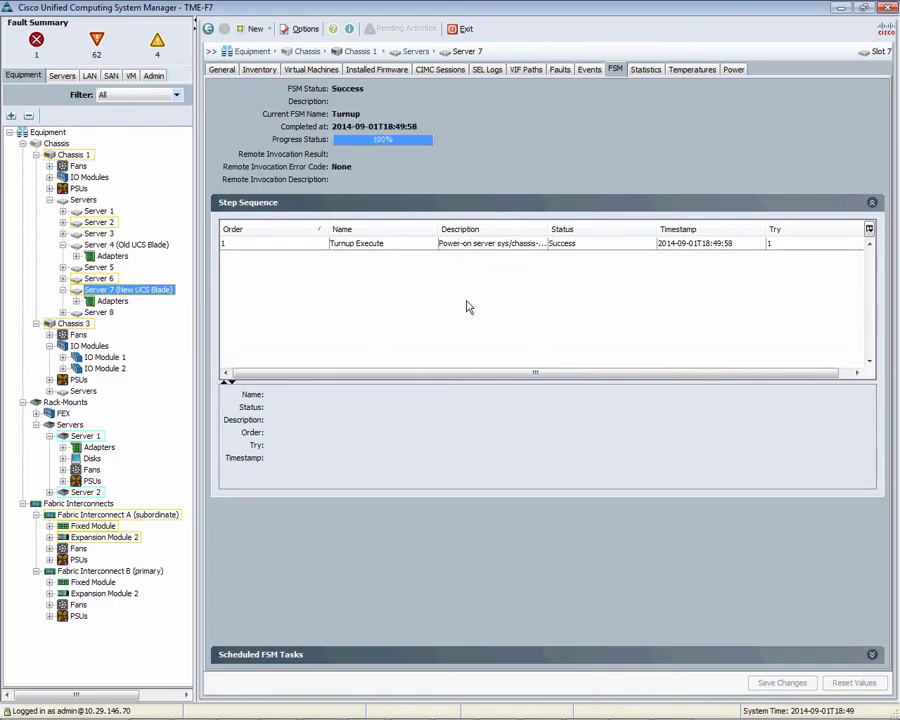
click(221, 70)
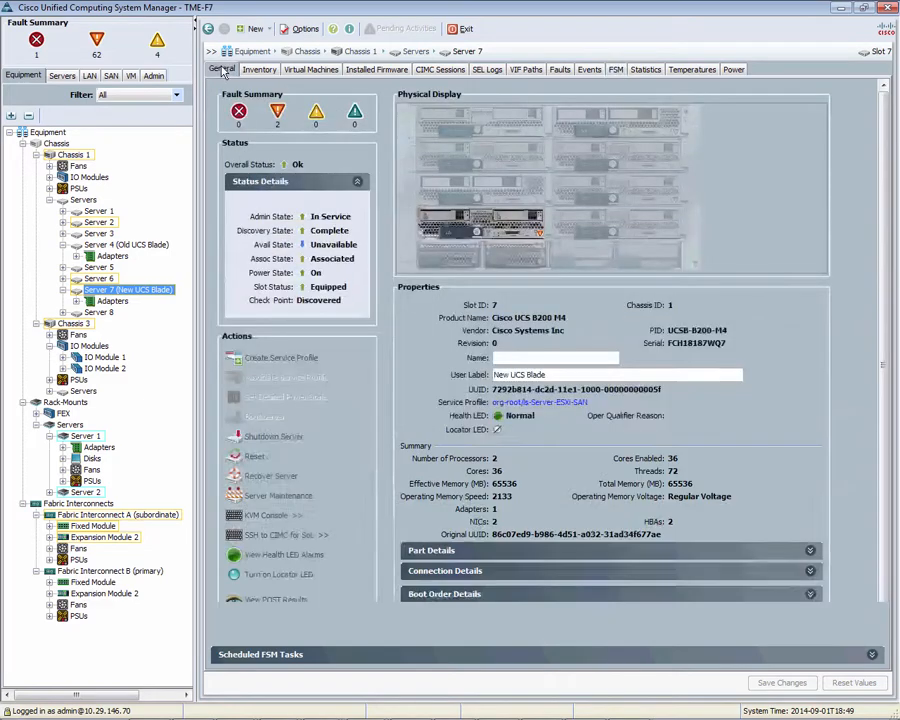
Launch Server 7's KVM console, accept the certificate warning, and maximize the console window.
click(277, 519)
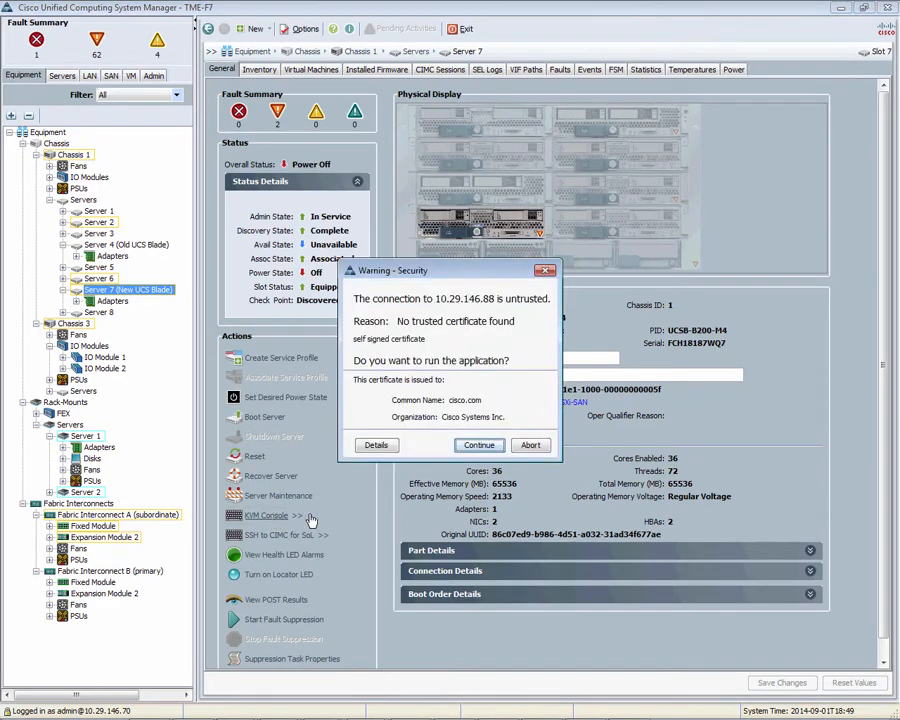
click(477, 445)
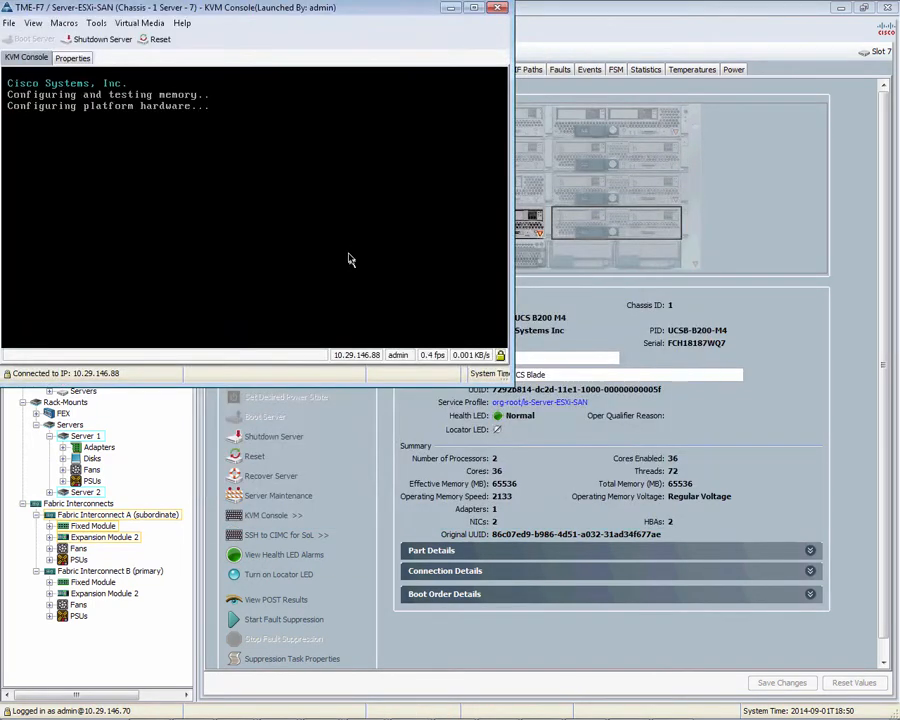
double_click(476, 13)
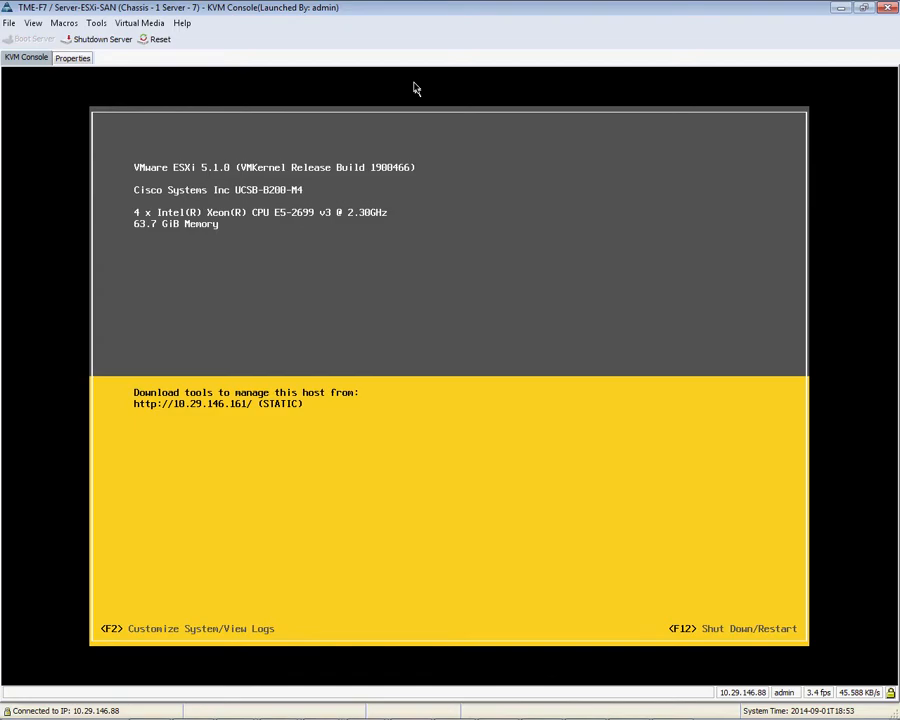
Reconnect host 10.29.146.161 in vSphere Client and take it out of maintenance mode.
click(497, 707)
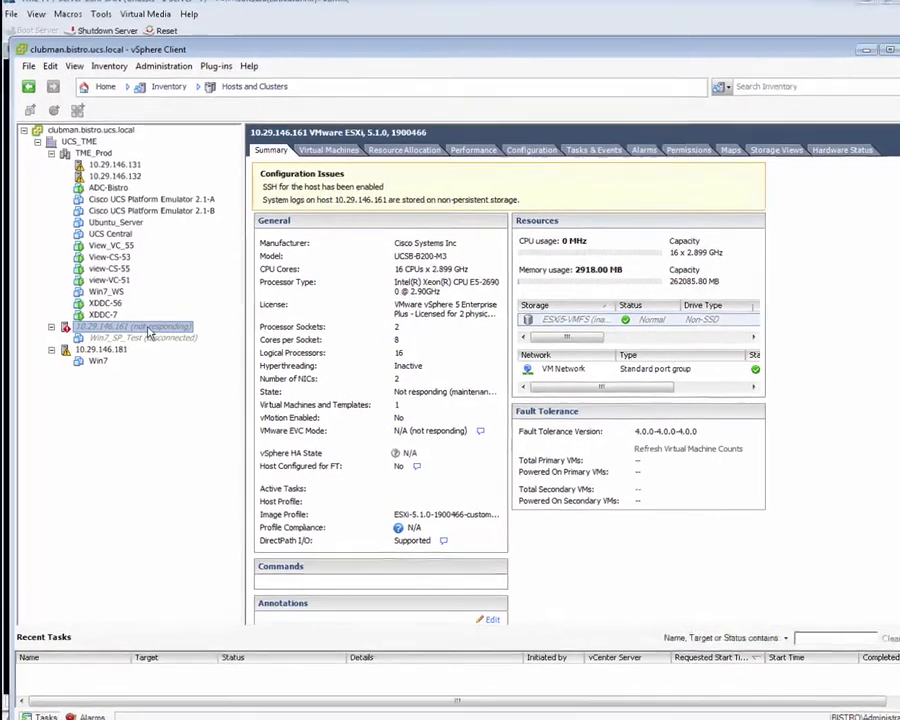
right_click(148, 329)
click(173, 386)
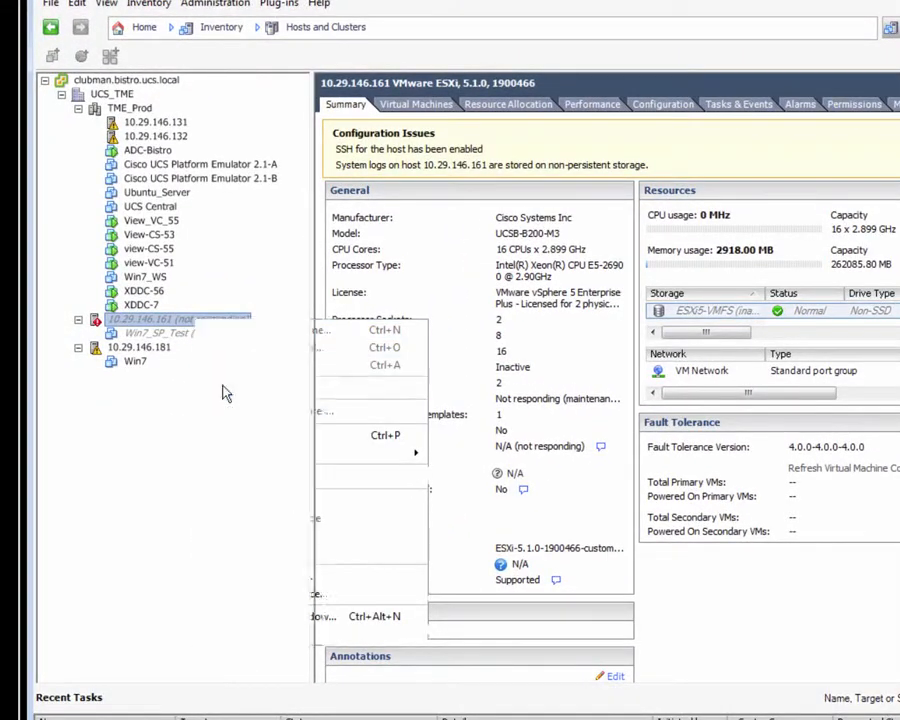
click(662, 449)
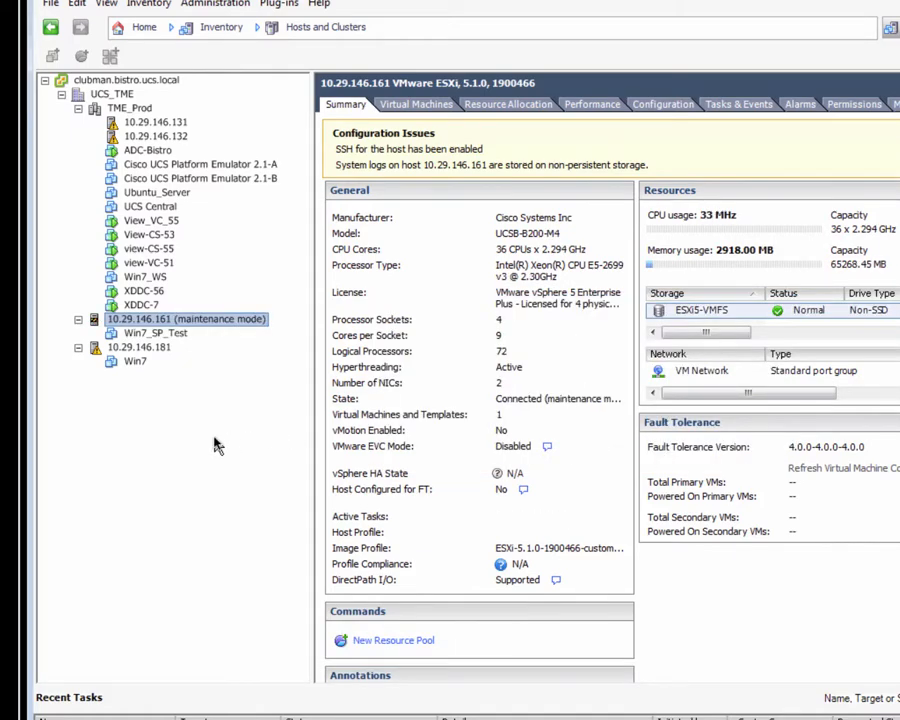
right_click(240, 325)
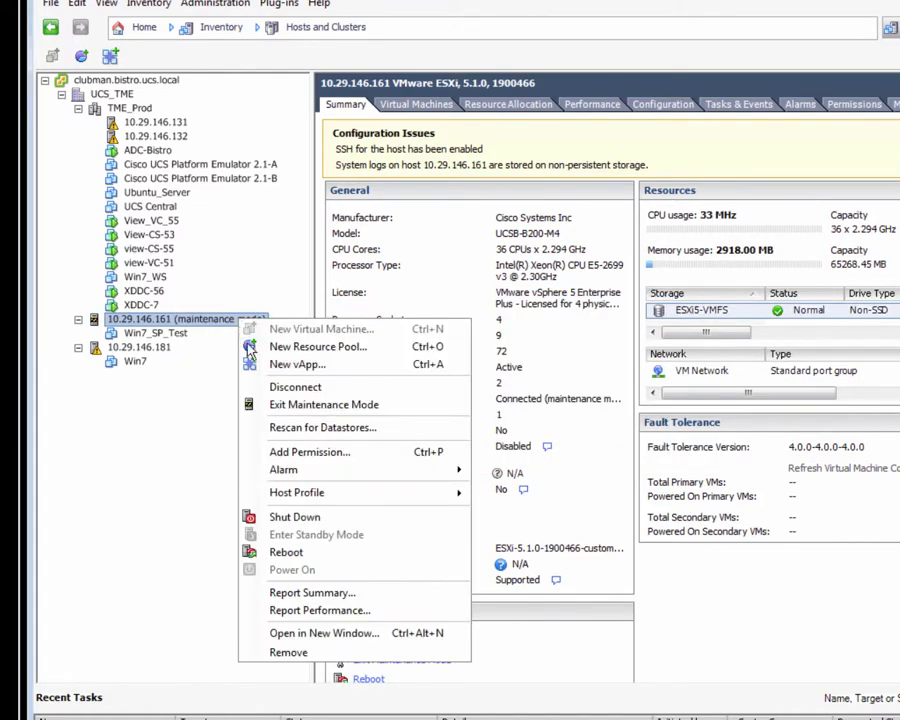
click(266, 398)
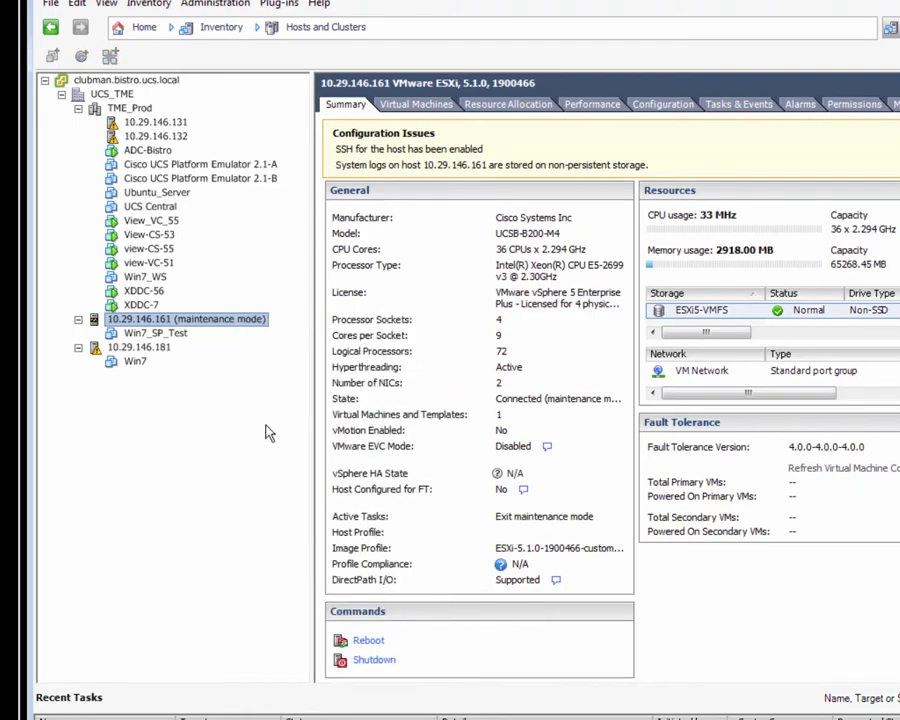
Power on the Win7_SP_Test VM and bring up its console.
right_click(181, 338)
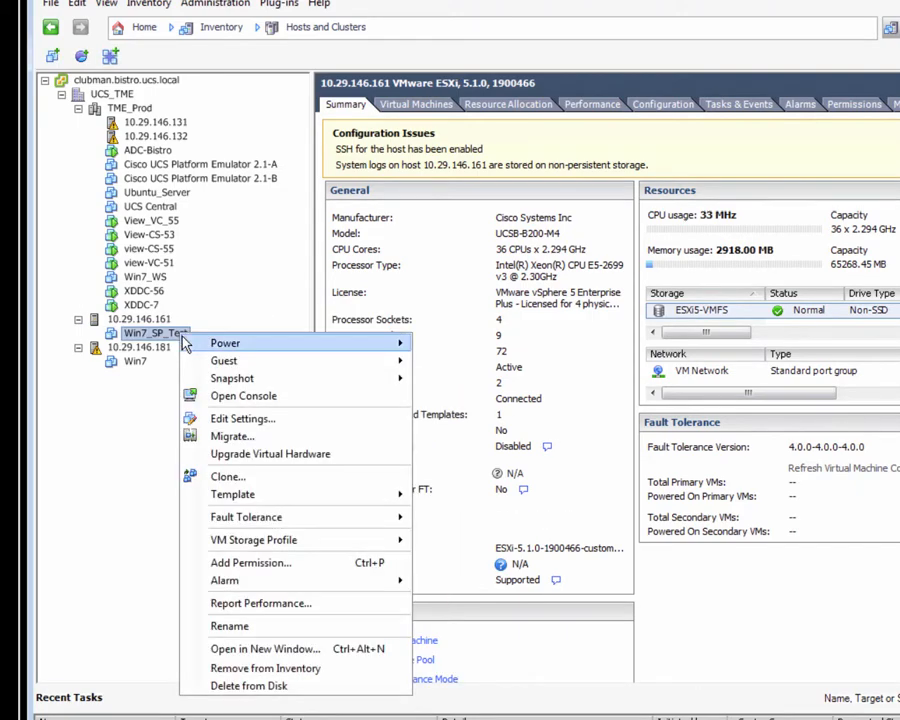
mouse_move(277, 341)
click(463, 347)
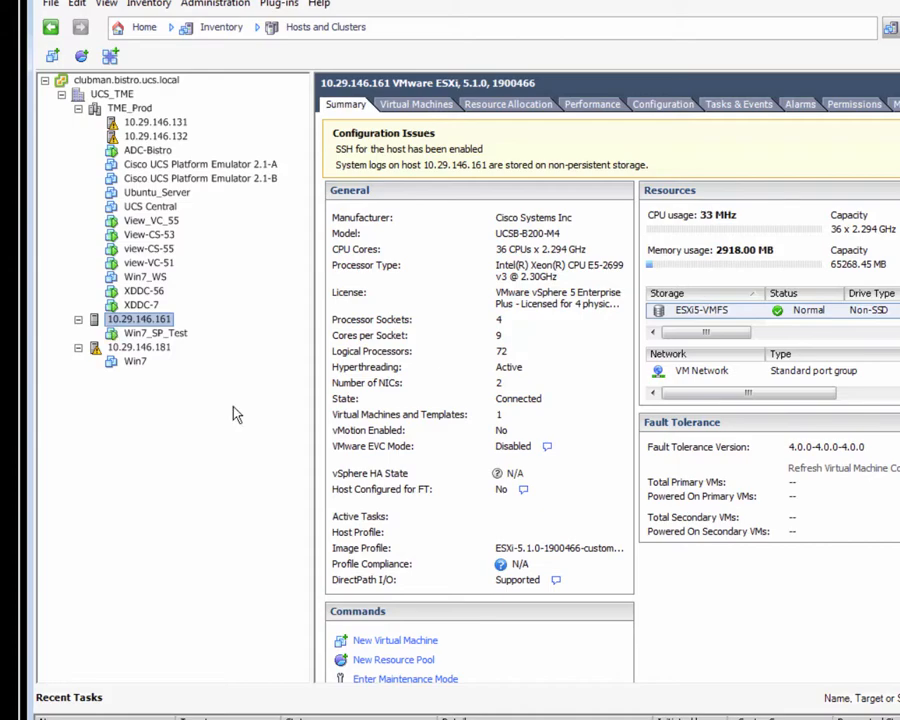
click(178, 335)
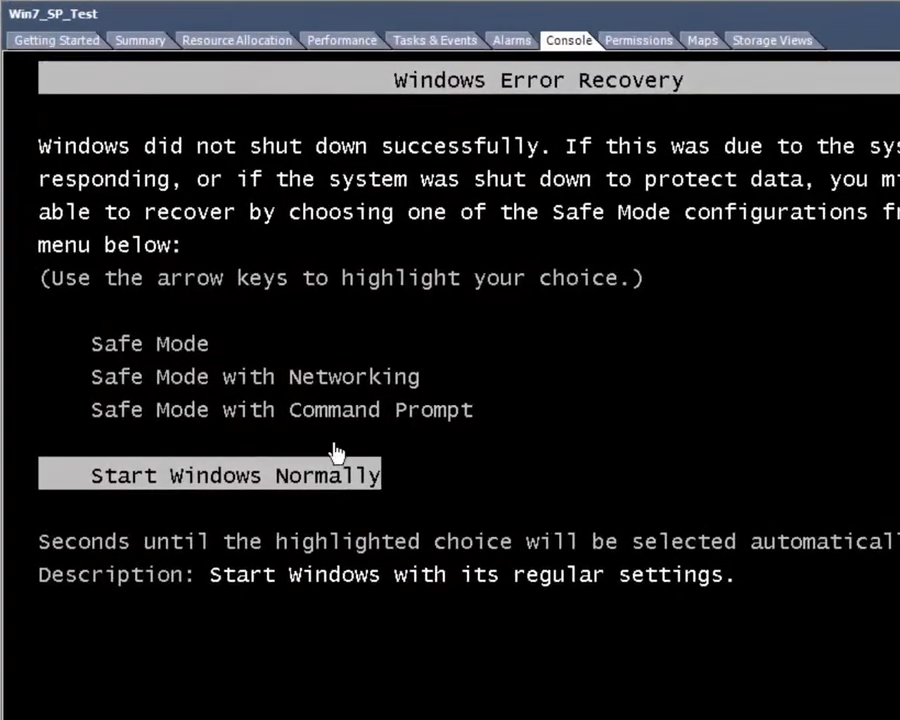
Start Windows normally in the Win7_SP_Test console and log in with the account password.
click(330, 474)
key(Return)
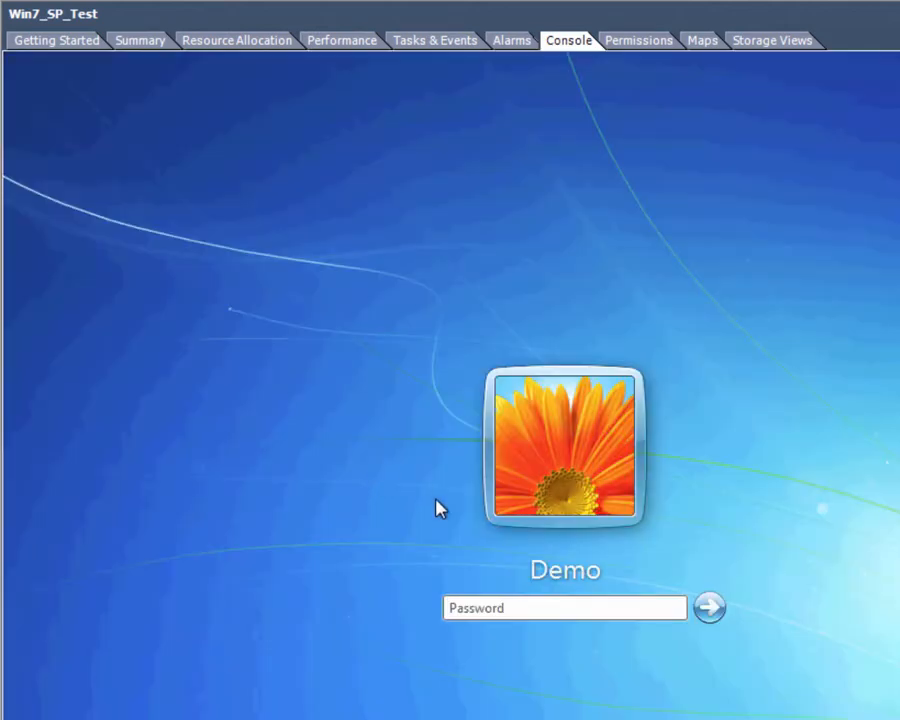
click(524, 605)
key(BackSpace)
text(••••)
key(Return)
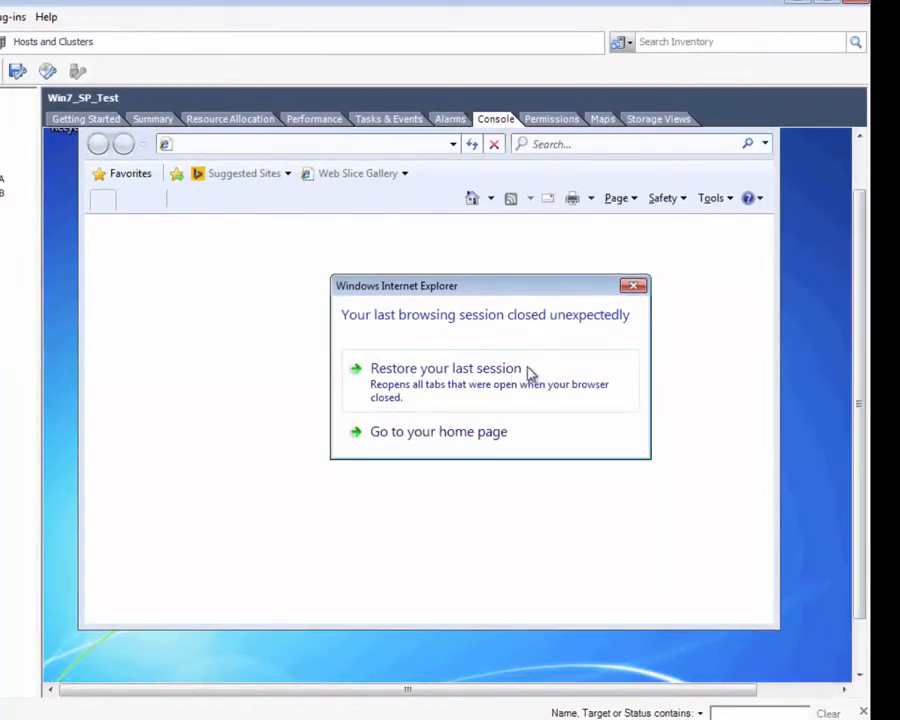
Restore the Internet Explorer session, open the 802.11ac solution page, then return to Cisco's home page.
click(514, 377)
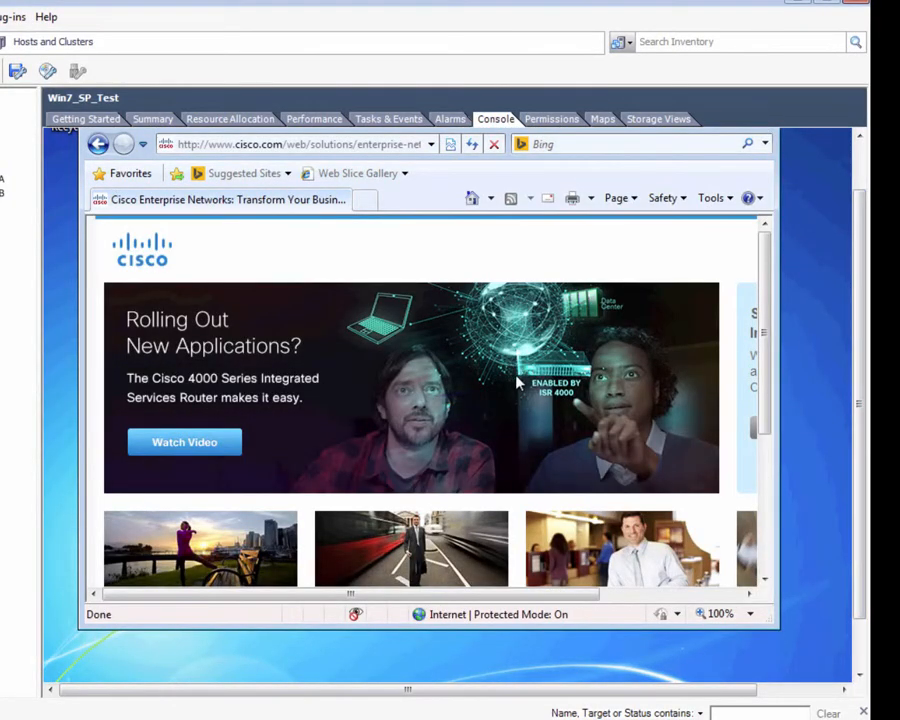
scroll(766, 464, down, 2)
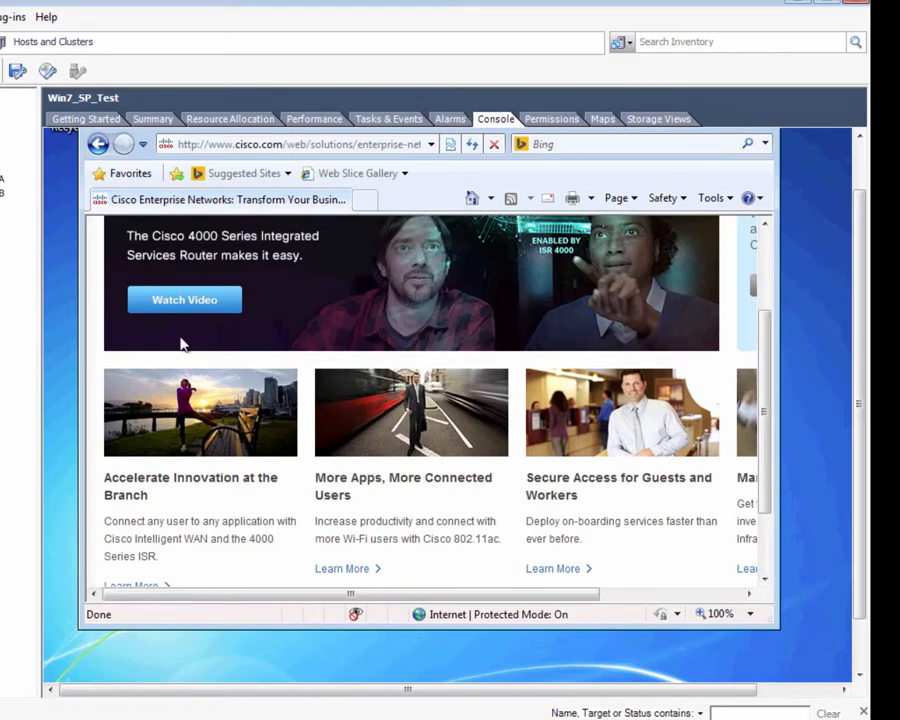
scroll(182, 344, down, 1)
click(350, 468)
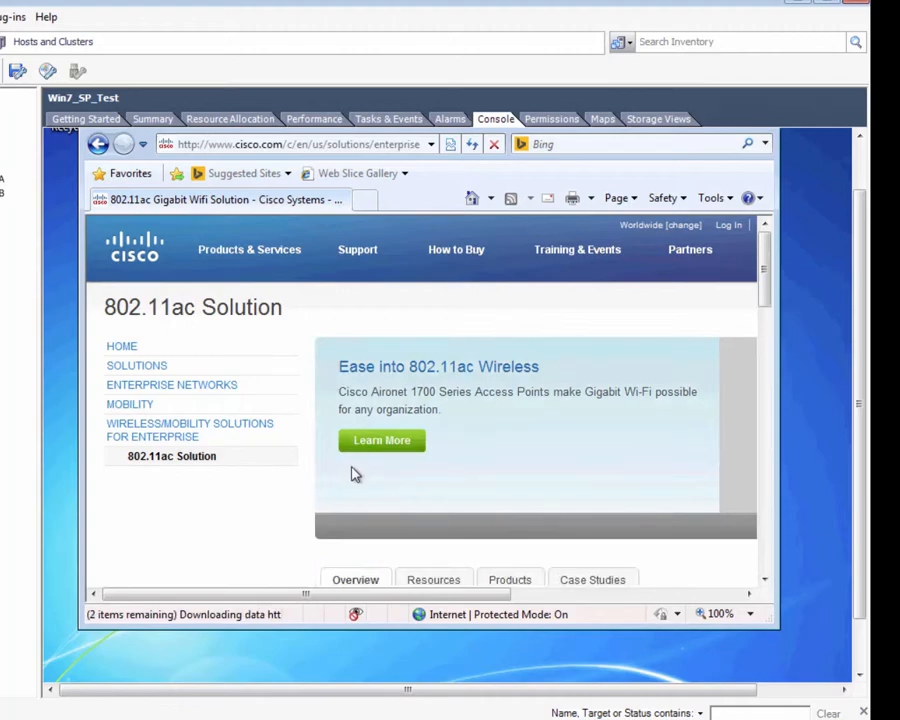
click(120, 348)
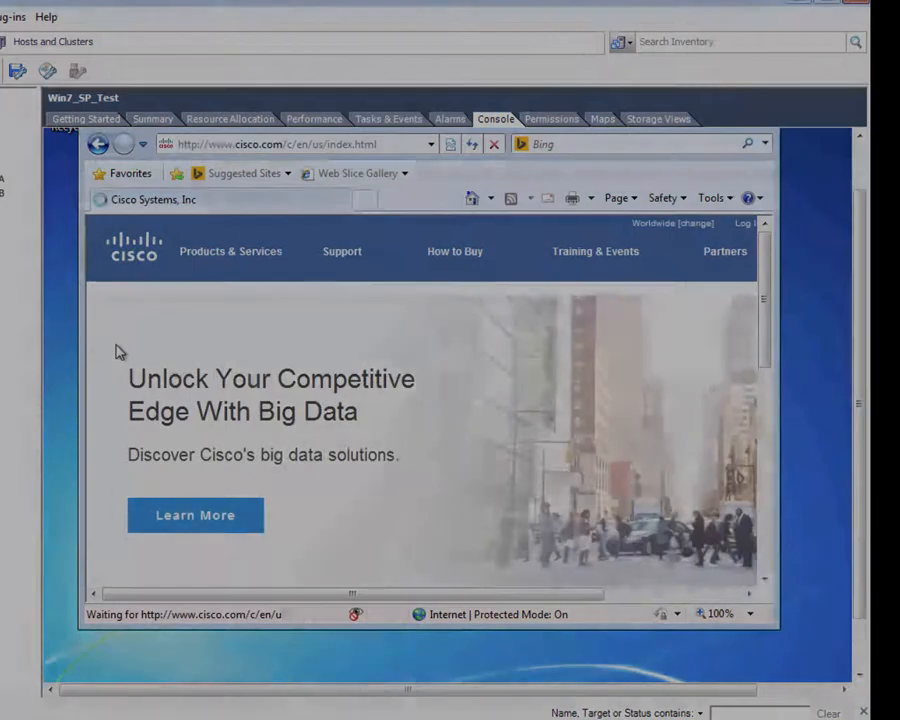